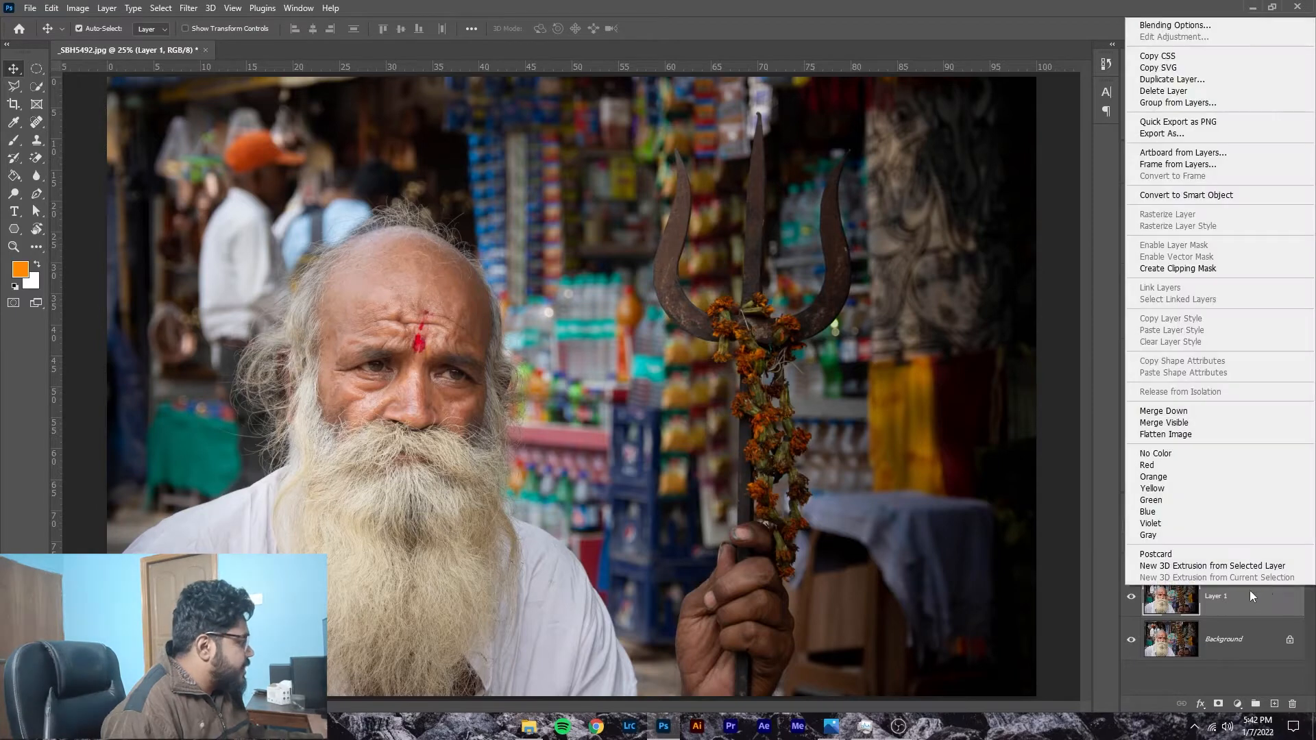
Step: Convert Layer 1 to a smart object and open the Filter Gallery on it
{"action": "left_click", "coordinate": [1187, 195]}
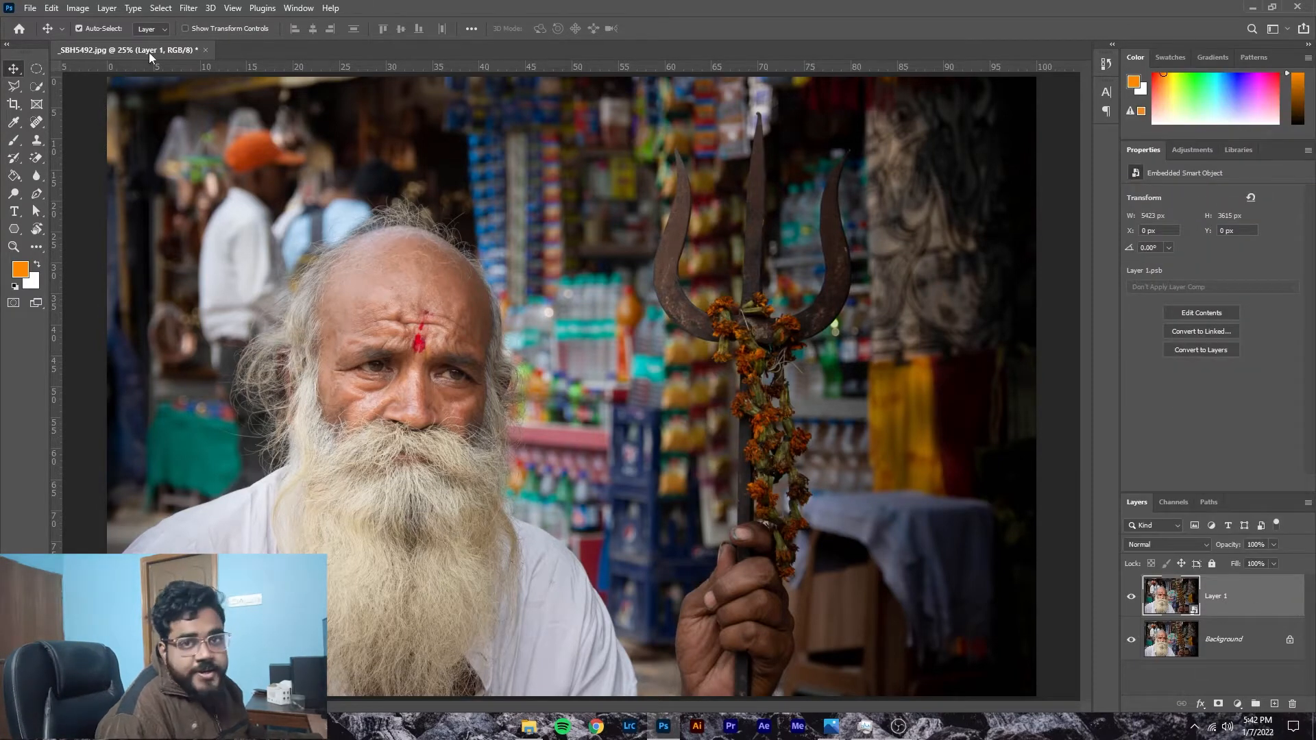
{"action": "left_click", "coordinate": [189, 9]}
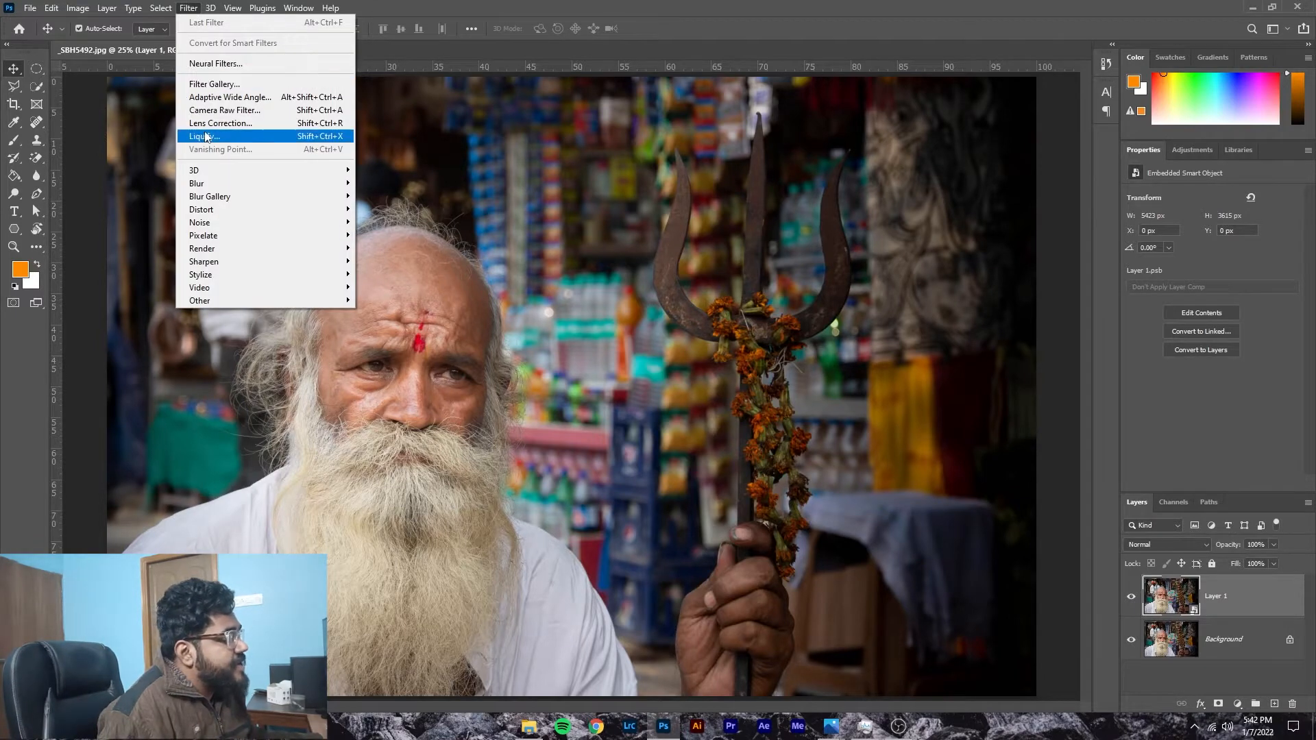
{"action": "left_click", "coordinate": [221, 85]}
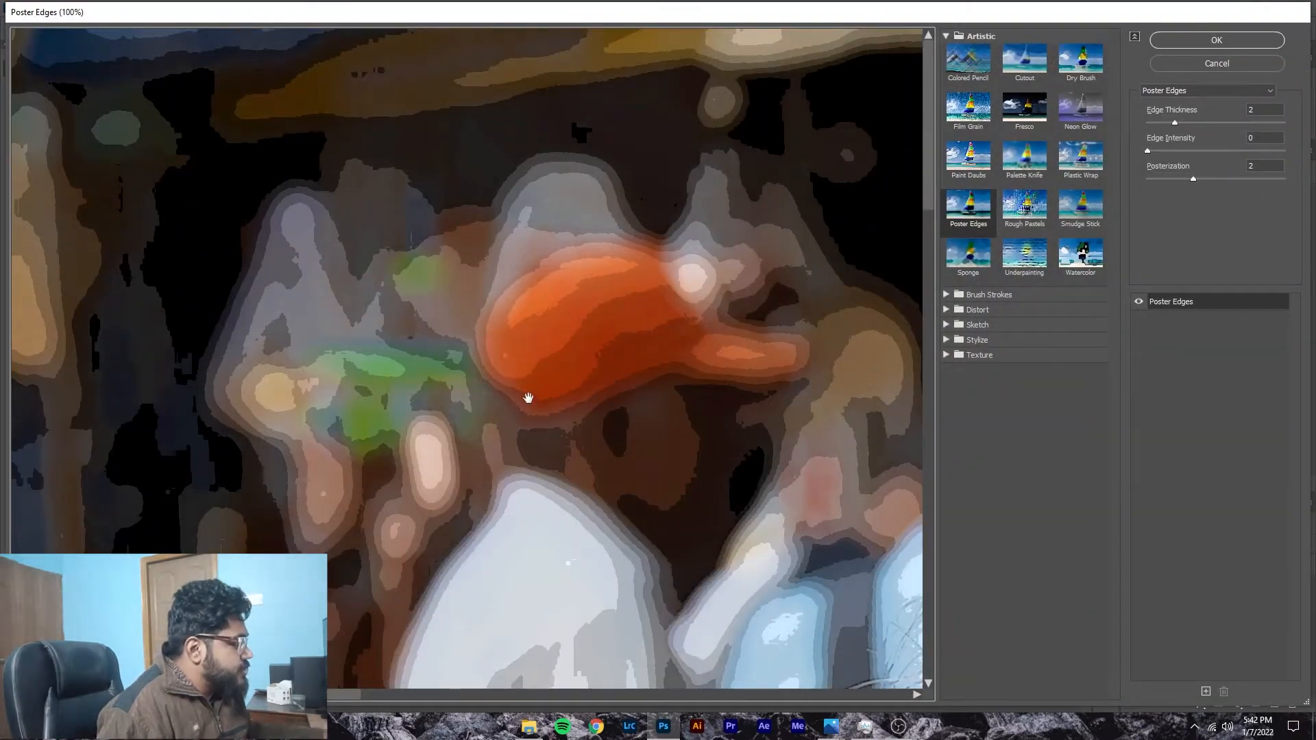
Step: Set the Edge Thickness of the Poster Edges filter to 0 with the man's face in the preview
{"action": "key", "text": "ctrl+minus"}
{"action": "key", "text": "ctrl+minus"}
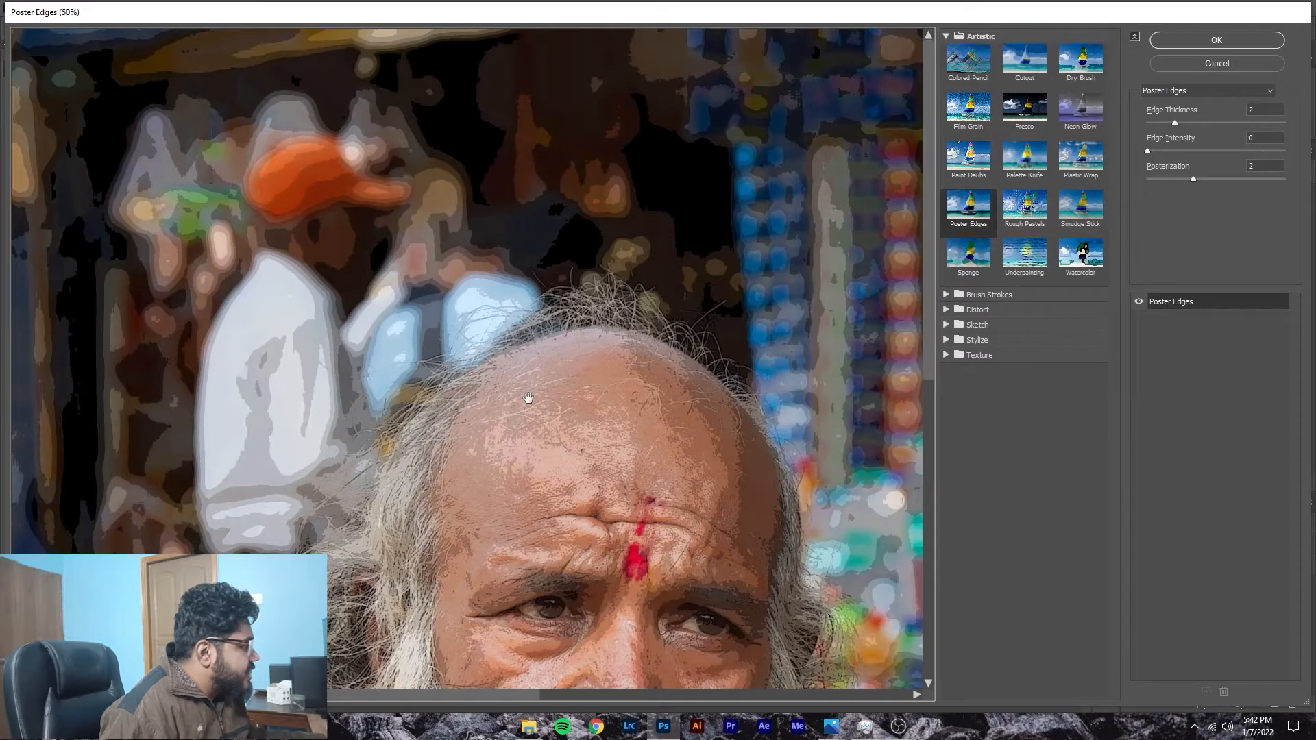
{"action": "left_click_drag", "start_coordinate": [670, 528], "coordinate": [547, 138]}
{"action": "left_click_drag", "start_coordinate": [1174, 125], "coordinate": [1207, 130]}
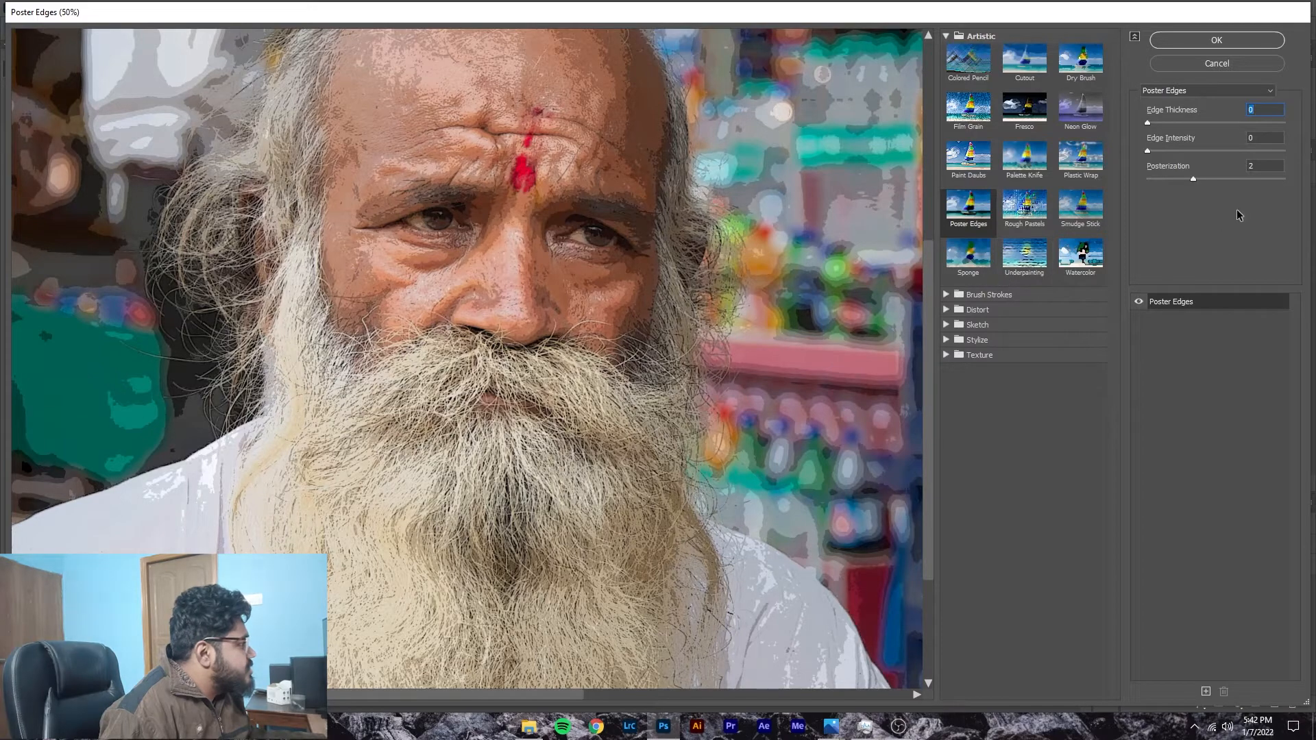
Step: Try a Posterization of 3, return it to 2, and compare the effect on the face and beard
{"action": "mouse_move", "coordinate": [1193, 179]}
{"action": "left_mouse_down"}
{"action": "mouse_move", "coordinate": [1172, 179]}
{"action": "mouse_move", "coordinate": [1207, 179]}
{"action": "left_mouse_up"}
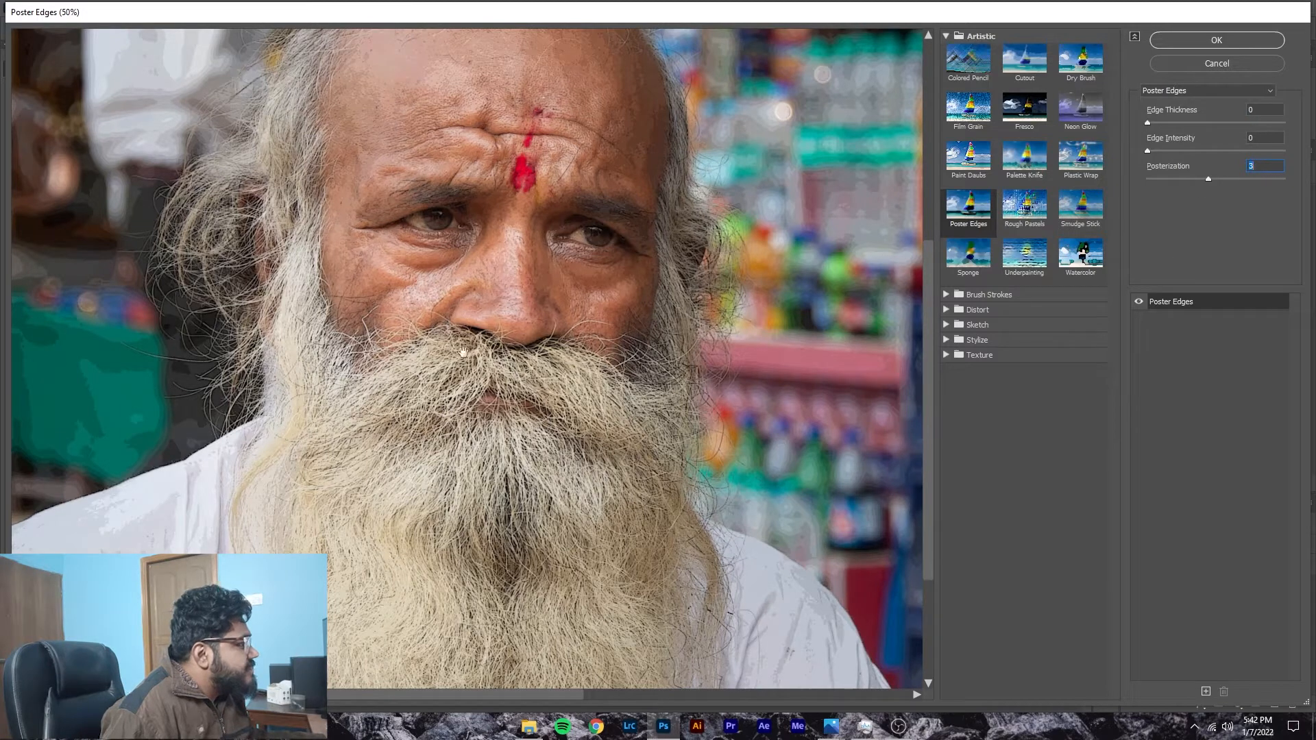
{"action": "scroll", "coordinate": [451, 330], "scroll_direction": "up", "scroll_amount": 2}
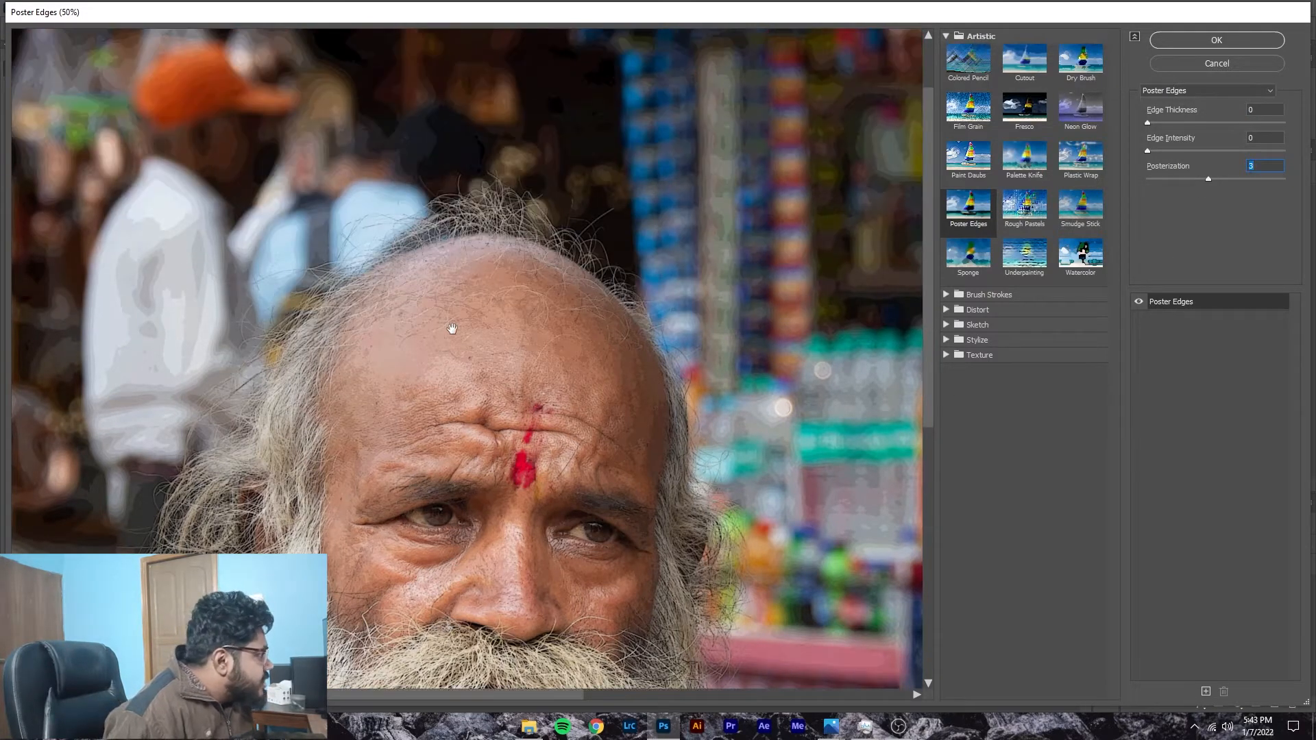
{"action": "scroll", "coordinate": [452, 329], "scroll_direction": "down", "scroll_amount": 1}
{"action": "scroll", "coordinate": [452, 330], "scroll_direction": "down", "scroll_amount": 3}
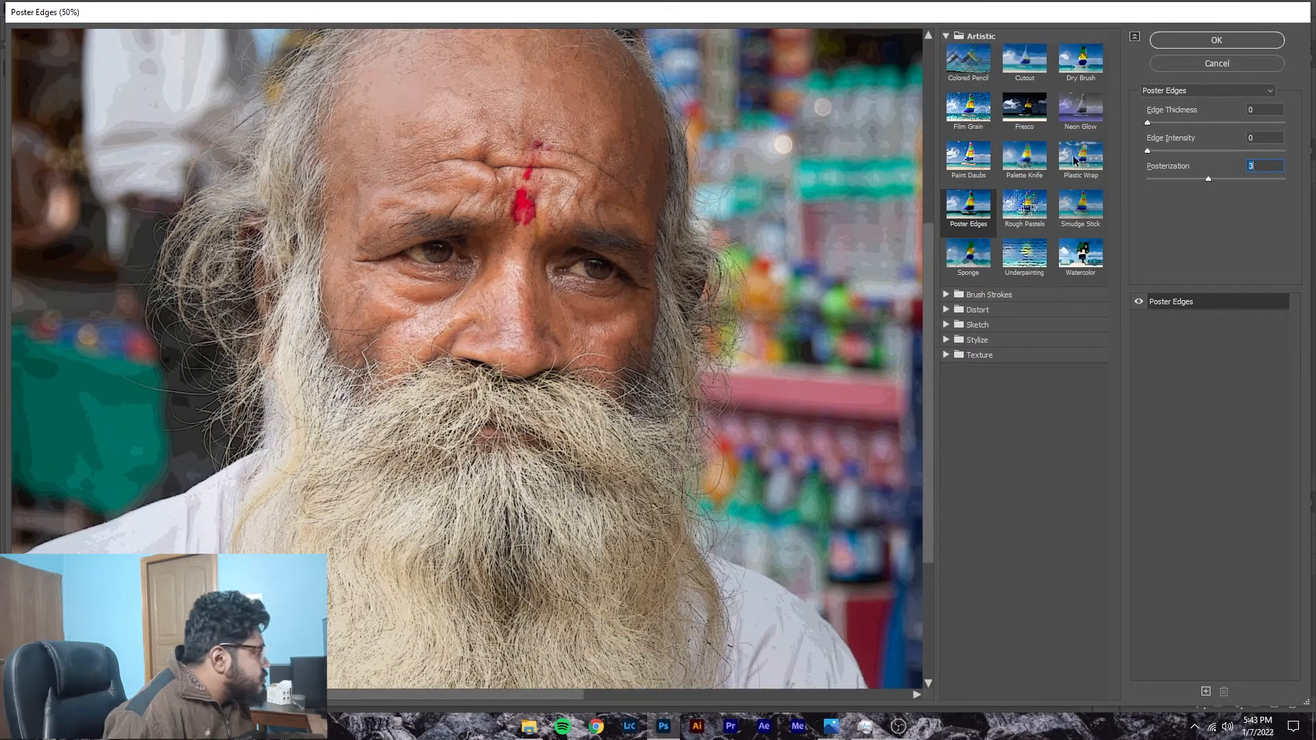
{"action": "left_click_drag", "start_coordinate": [1208, 179], "coordinate": [1197, 178]}
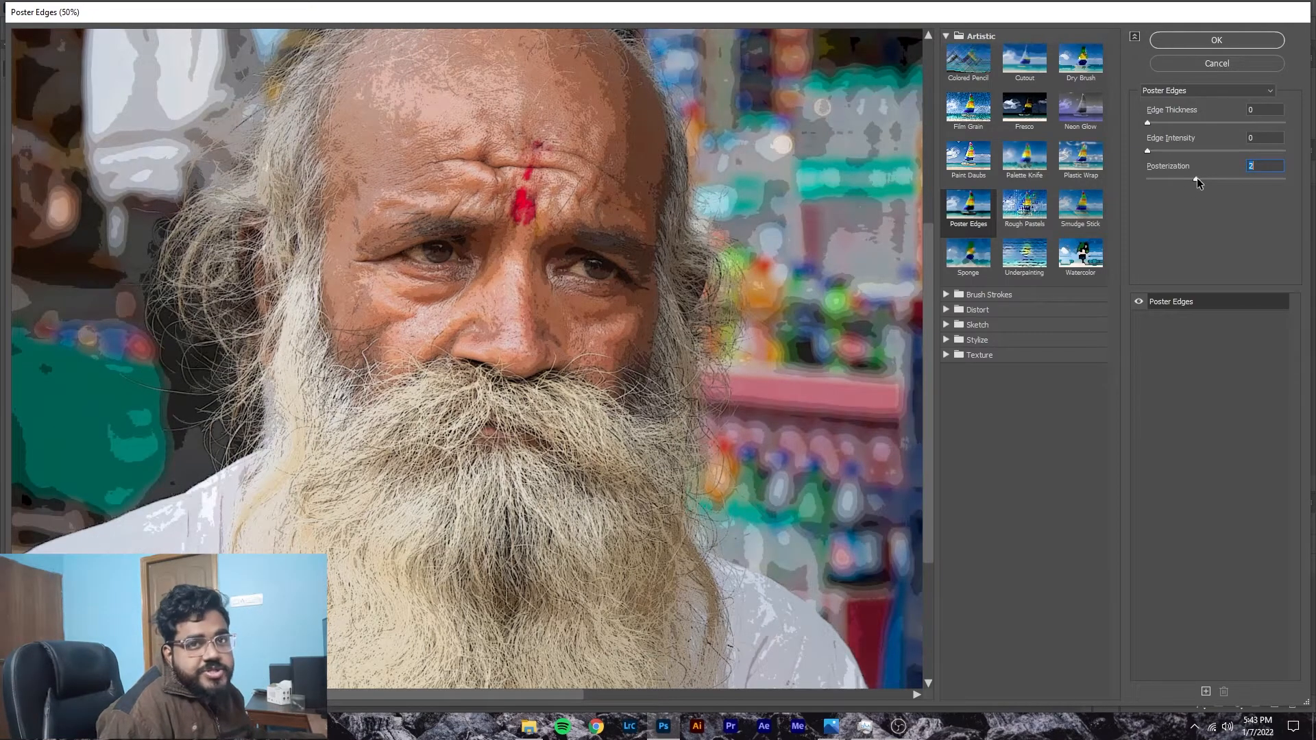
{"action": "scroll", "coordinate": [648, 382], "scroll_direction": "up", "scroll_amount": 3}
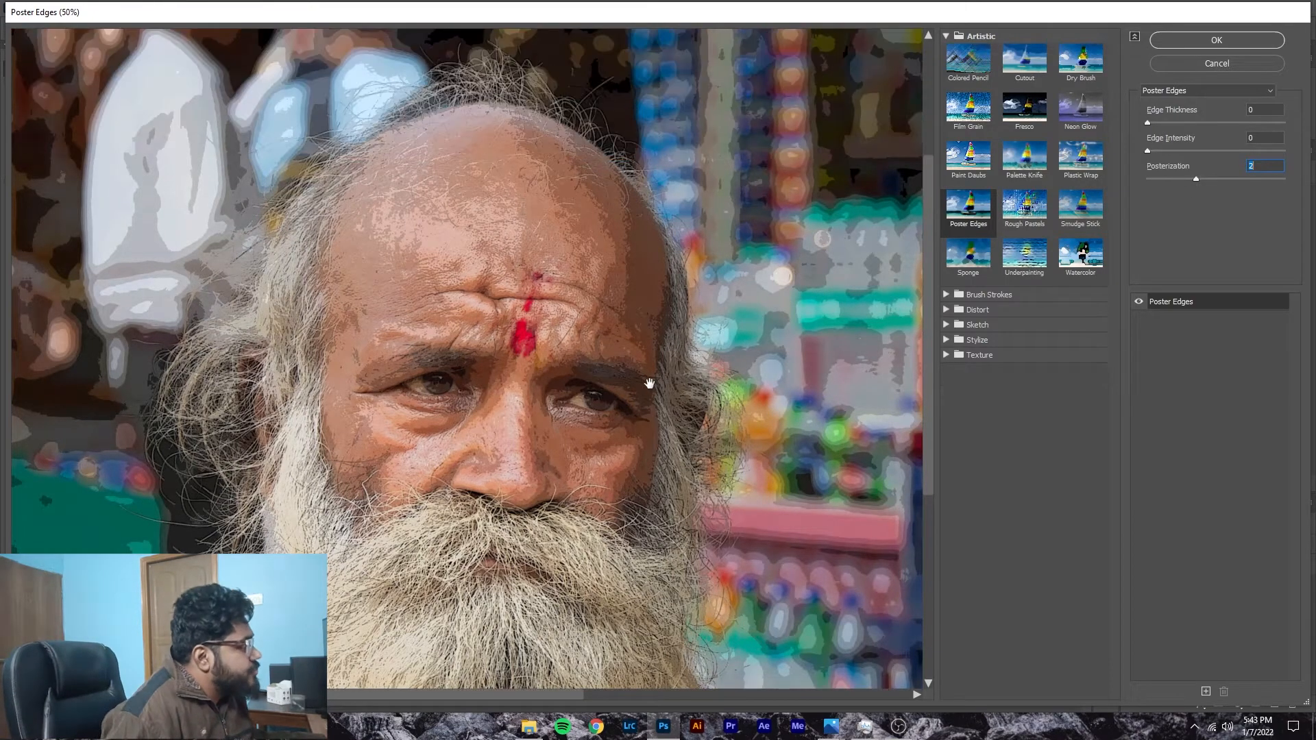
{"action": "scroll", "coordinate": [682, 415], "scroll_direction": "up", "scroll_amount": 2}
{"action": "scroll", "coordinate": [682, 415], "scroll_direction": "down", "scroll_amount": 10}
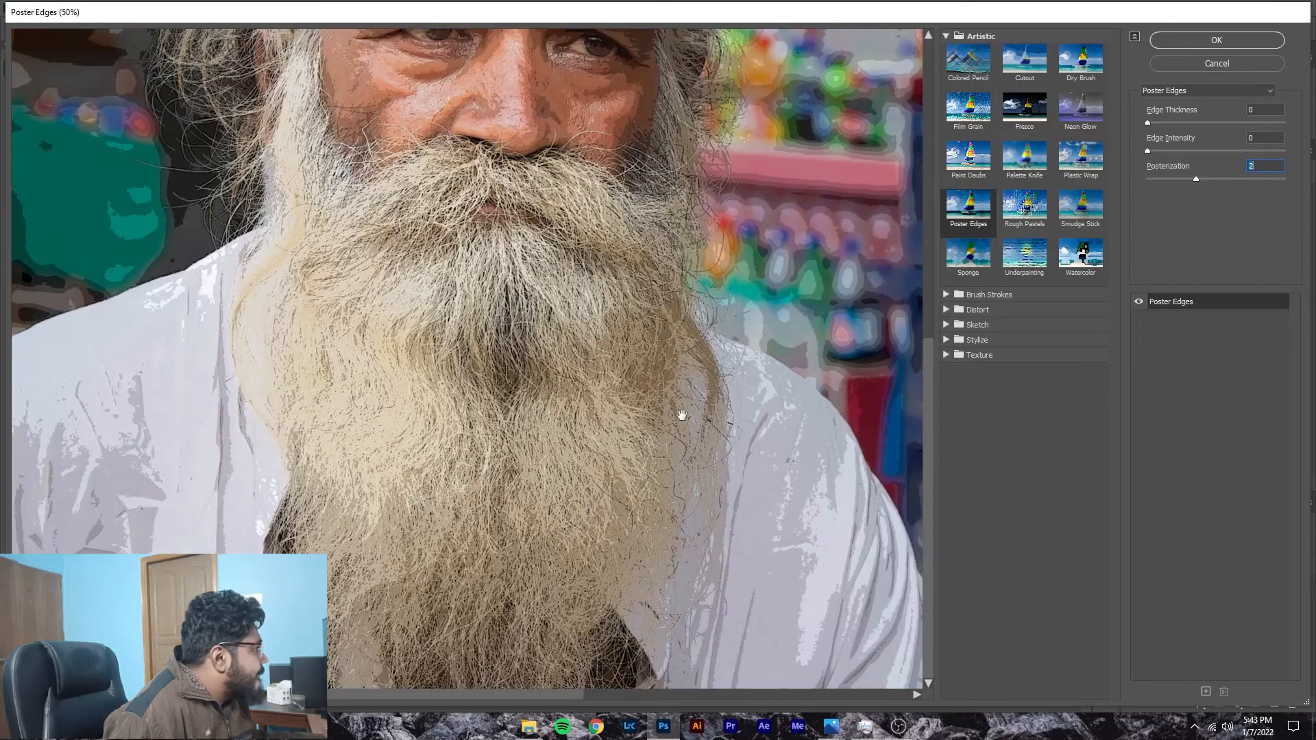
Step: Try an Edge Thickness of 10 in the Poster Edges filter and check it on the beard and face
{"action": "left_click_drag", "start_coordinate": [1155, 120], "coordinate": [1162, 122]}
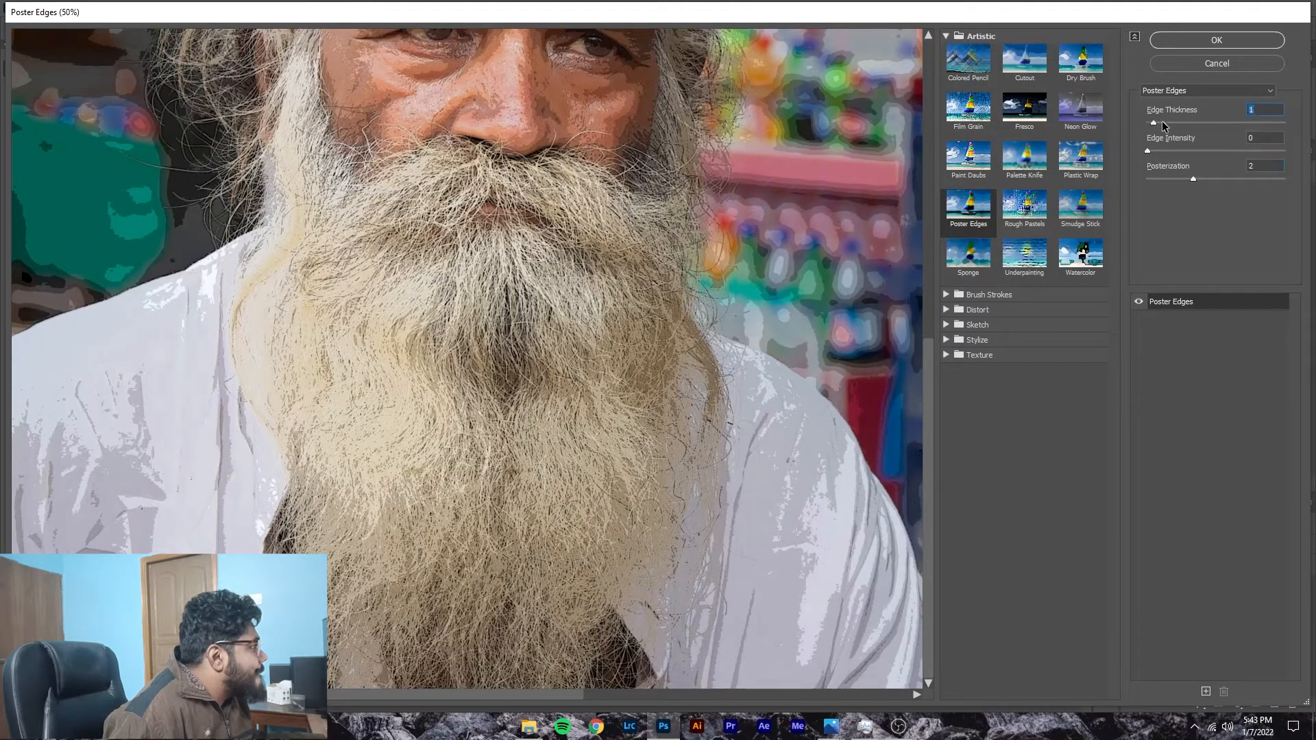
{"action": "type", "text": "0"}
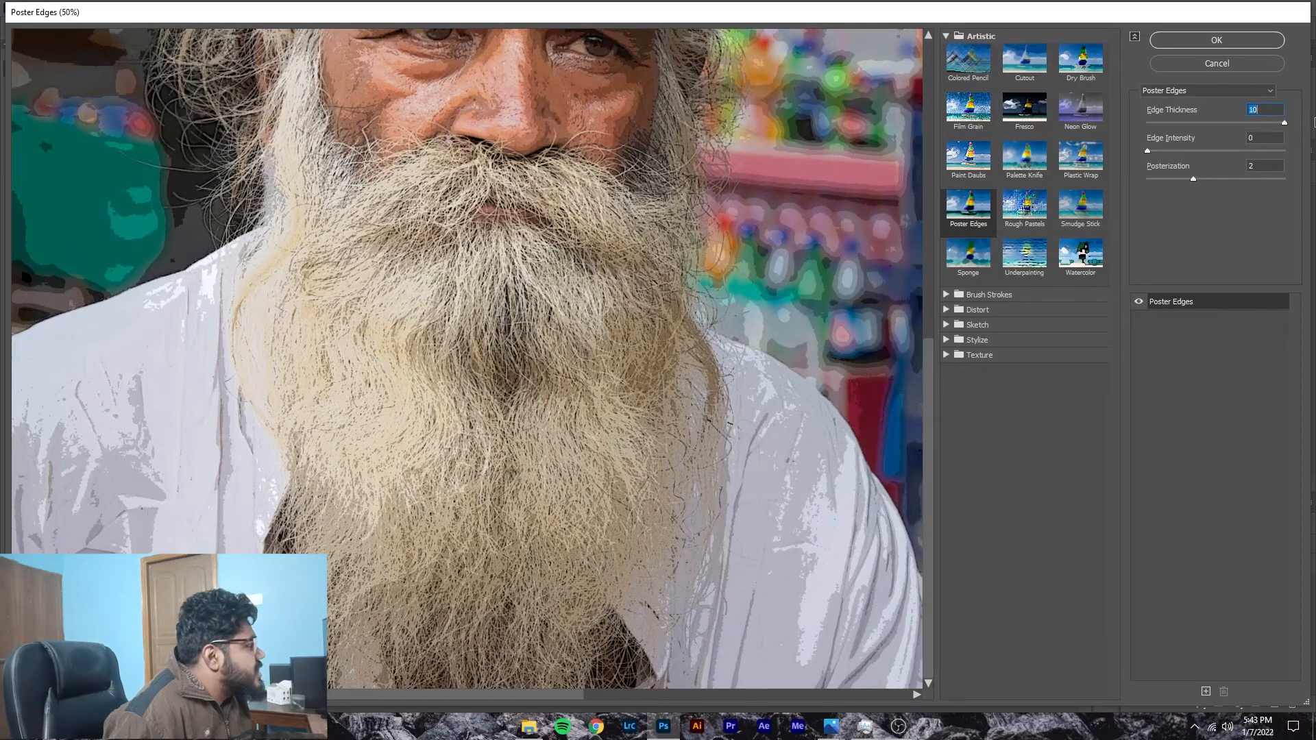
{"action": "scroll", "coordinate": [373, 265], "scroll_direction": "up", "scroll_amount": 3}
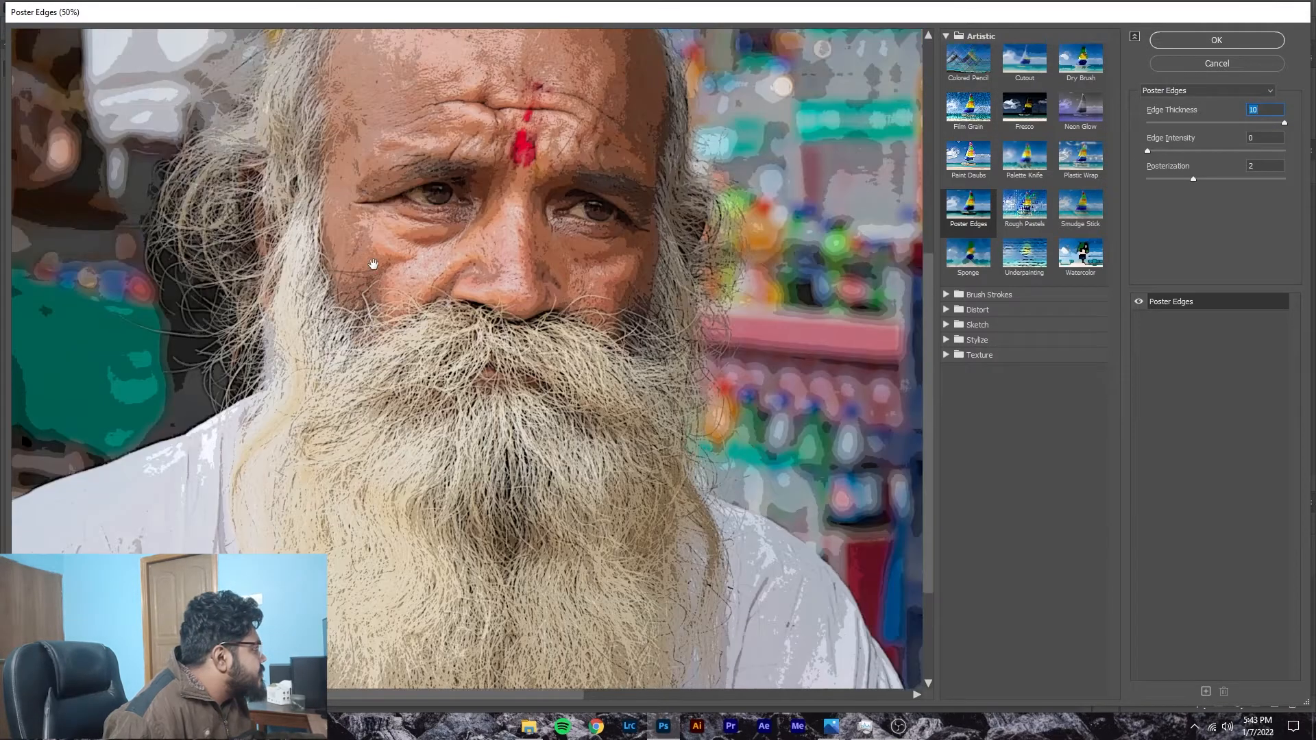
{"action": "scroll", "coordinate": [374, 265], "scroll_direction": "up", "scroll_amount": 2}
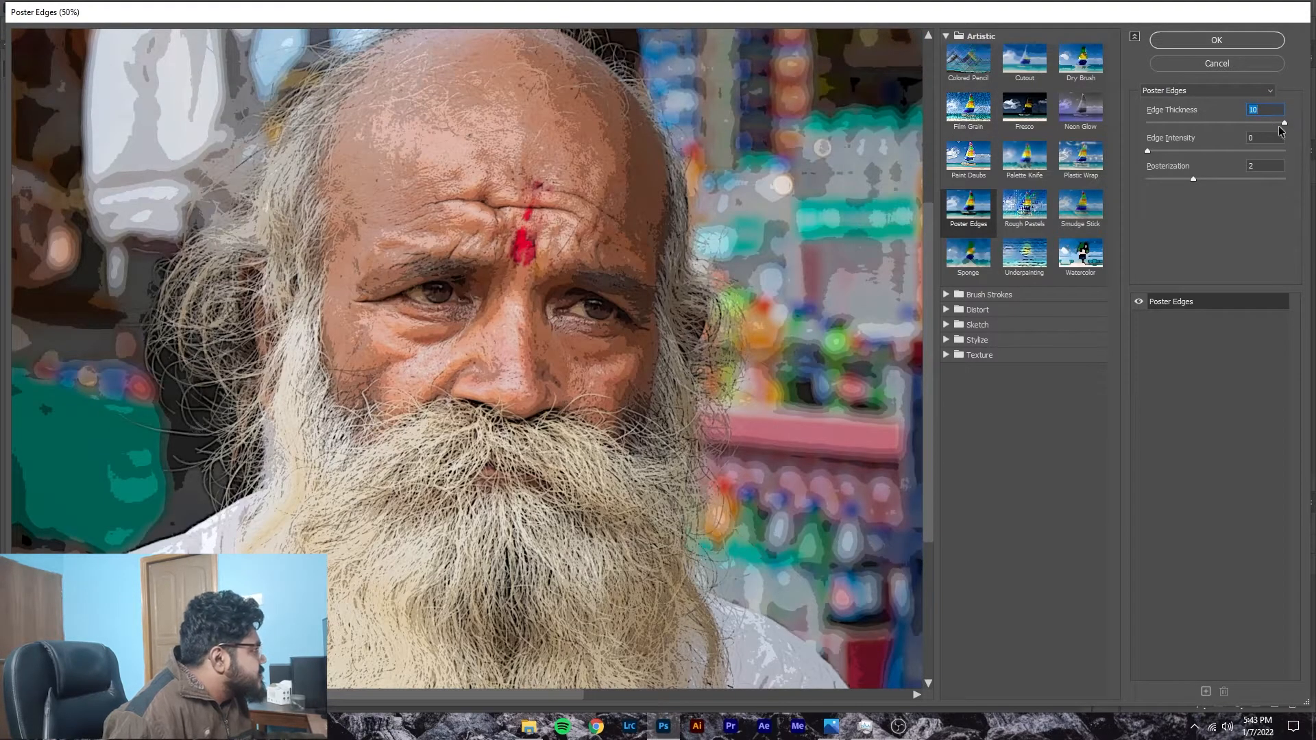
Step: Set the Edge Thickness to 1 and apply the Poster Edges filter to Layer 1
{"action": "left_click_drag", "start_coordinate": [1286, 123], "coordinate": [1276, 124]}
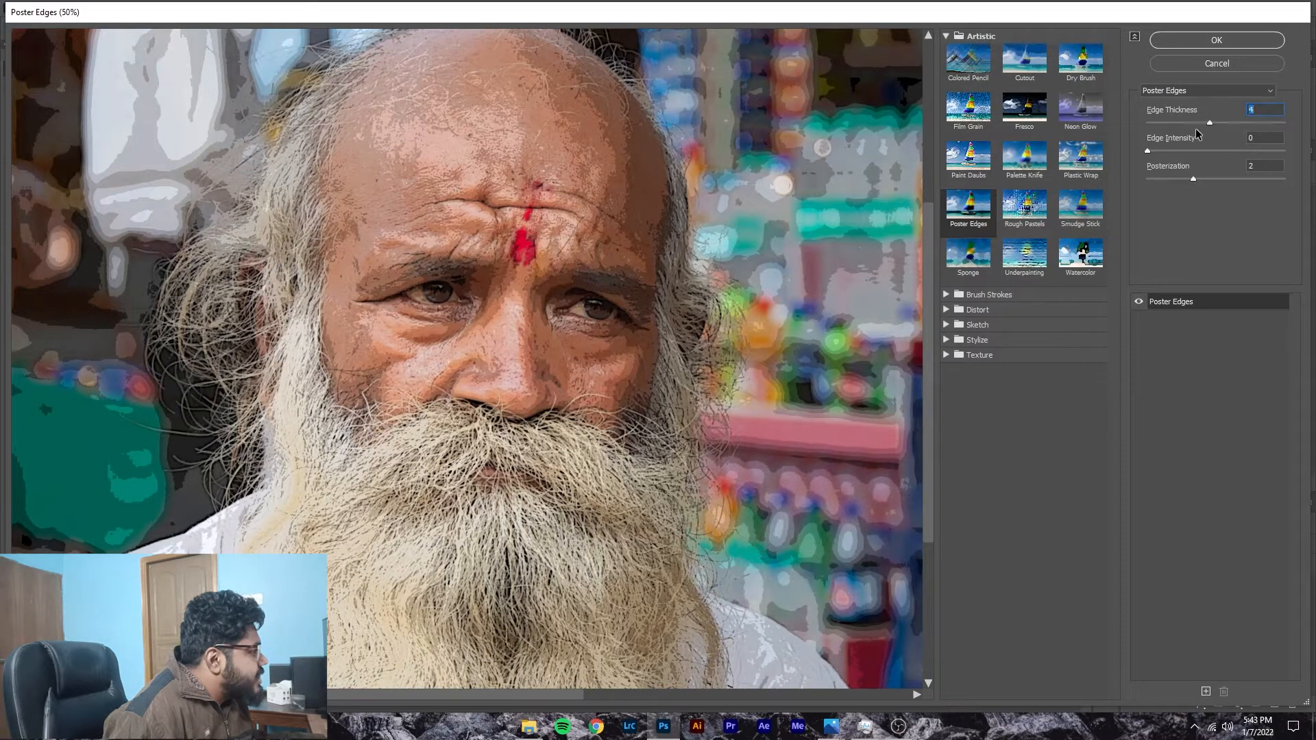
{"action": "left_click_drag", "start_coordinate": [1183, 132], "coordinate": [1168, 130]}
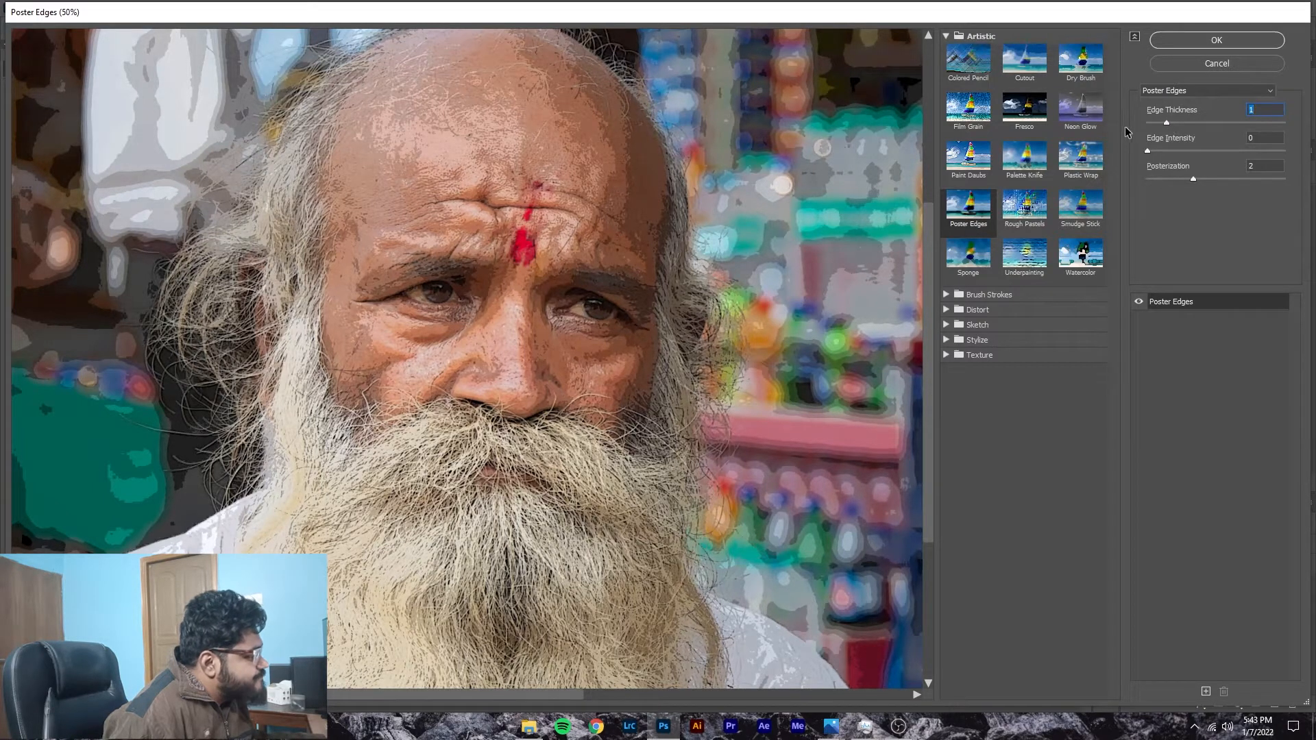
{"action": "scroll", "coordinate": [409, 494], "scroll_direction": "down", "scroll_amount": 5}
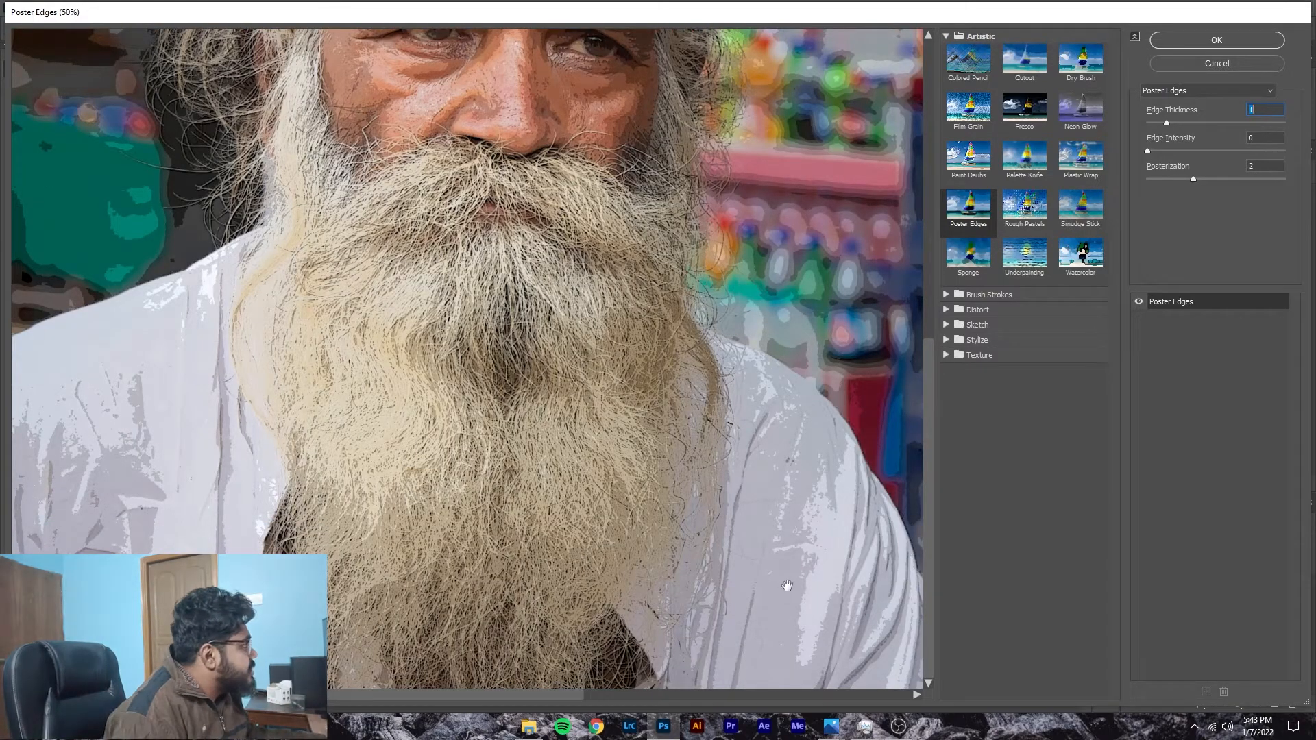
{"action": "left_click", "coordinate": [1199, 39]}
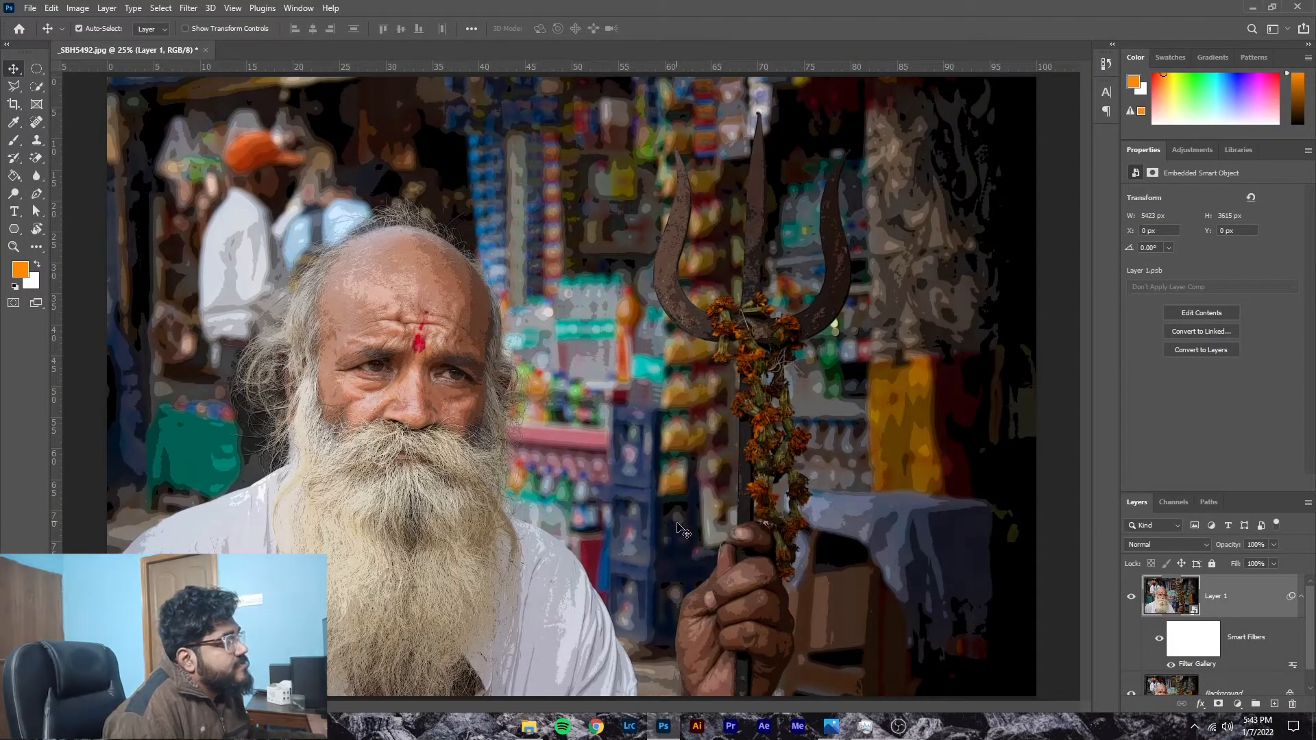
Step: Apply the Oil Paint filter to Layer 1 with Stylization 6.8 and Cleanliness 4.0, checking the preview at the eye
{"action": "left_click", "coordinate": [205, 8]}
{"action": "mouse_move", "coordinate": [188, 8]}
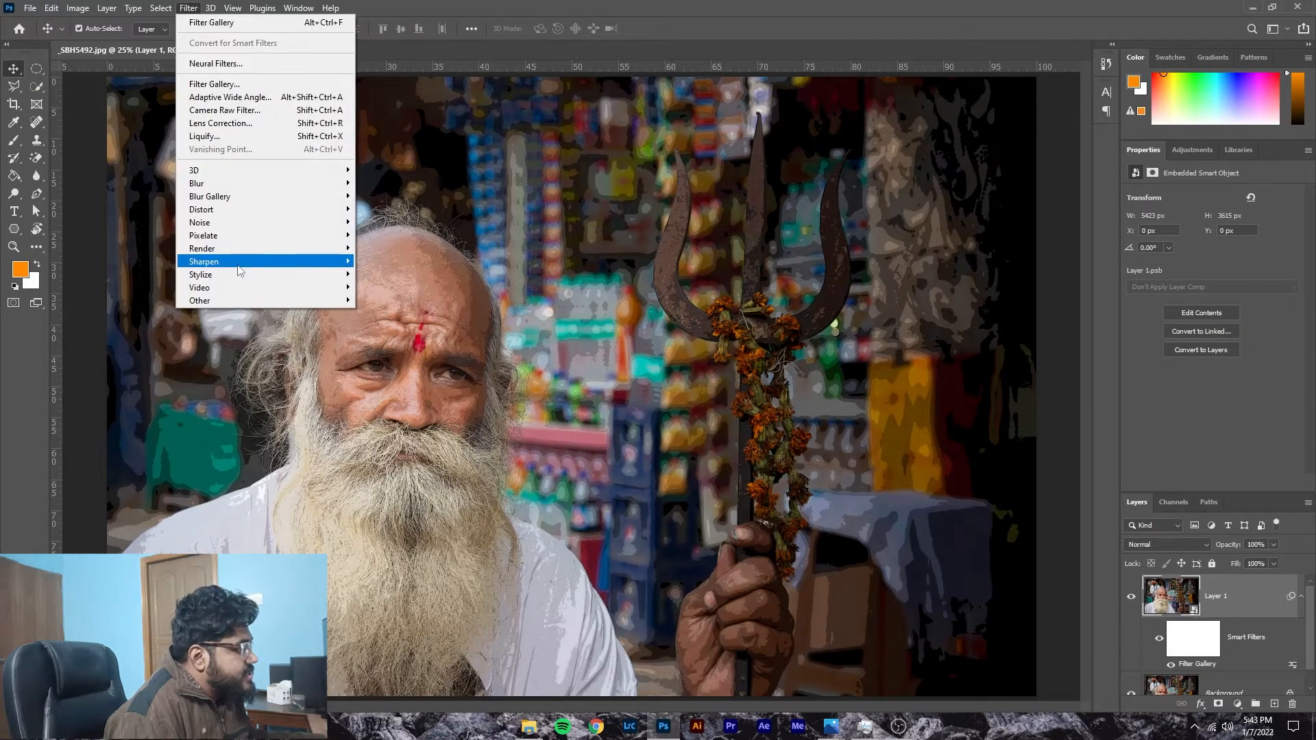
{"action": "mouse_move", "coordinate": [241, 274]}
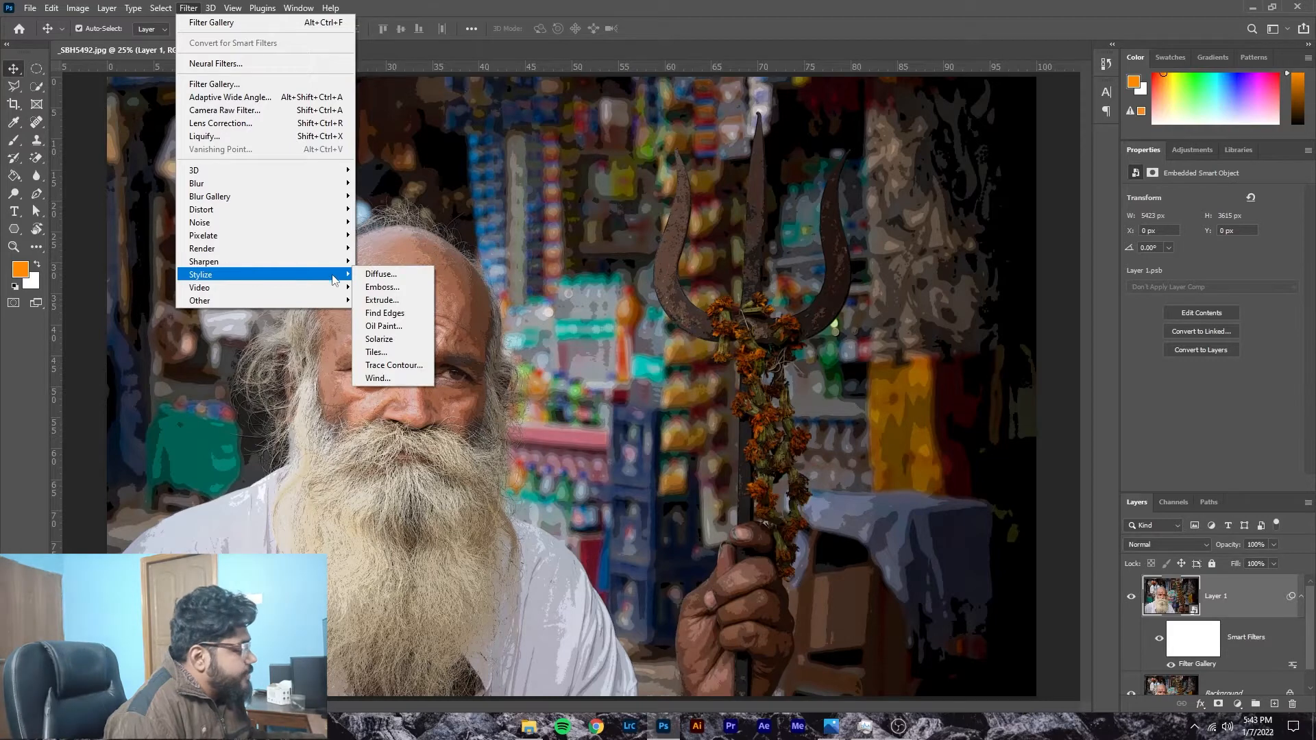
{"action": "left_click", "coordinate": [381, 327]}
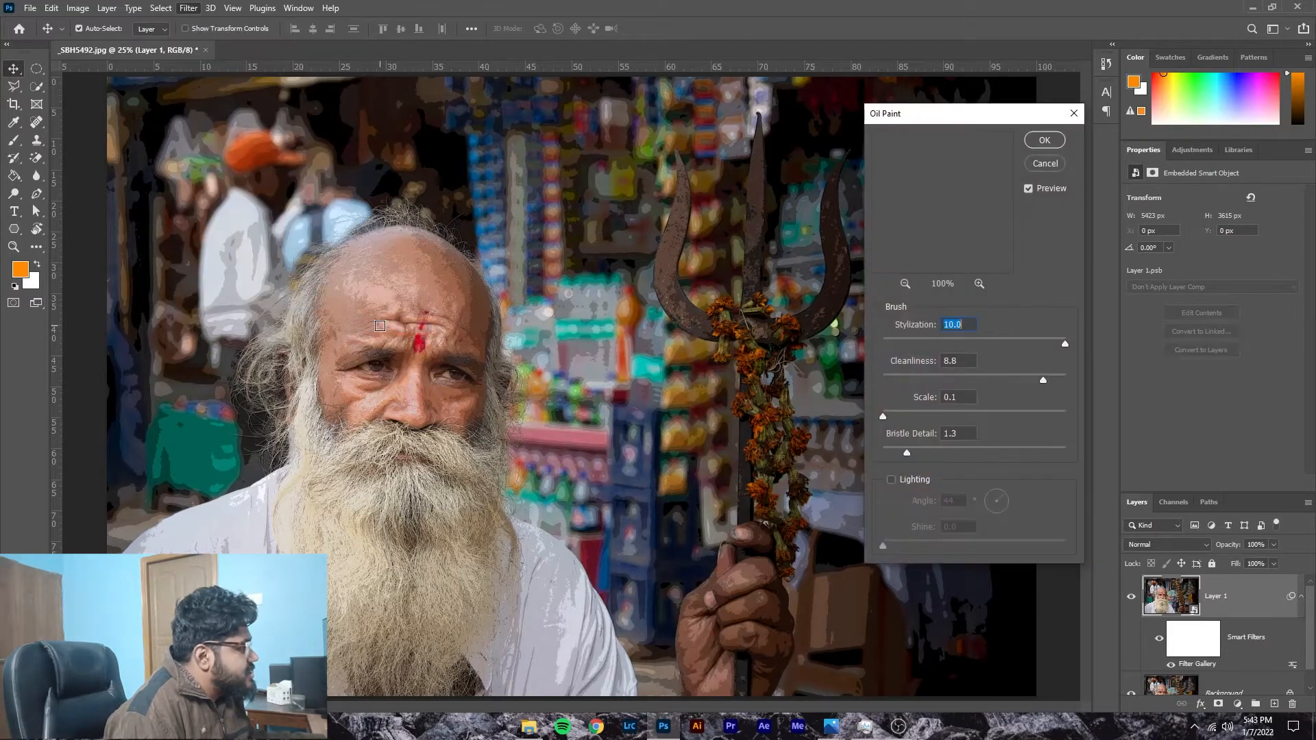
{"action": "left_click_drag", "start_coordinate": [946, 205], "coordinate": [1081, 191]}
{"action": "mouse_move", "coordinate": [936, 187]}
{"action": "left_mouse_down"}
{"action": "mouse_move", "coordinate": [983, 205]}
{"action": "mouse_move", "coordinate": [1138, 198]}
{"action": "left_mouse_up"}
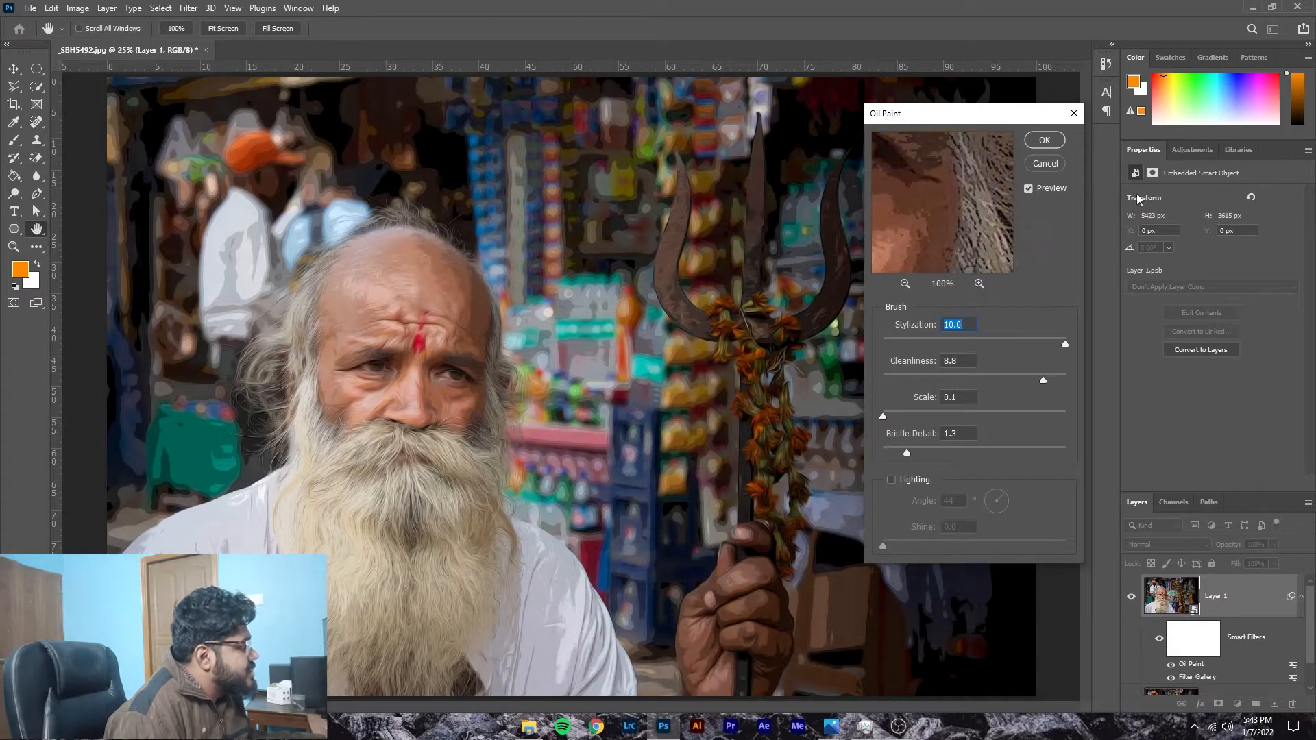
{"action": "mouse_move", "coordinate": [936, 204]}
{"action": "left_mouse_down"}
{"action": "mouse_move", "coordinate": [1075, 229]}
{"action": "mouse_move", "coordinate": [1053, 262]}
{"action": "left_mouse_up"}
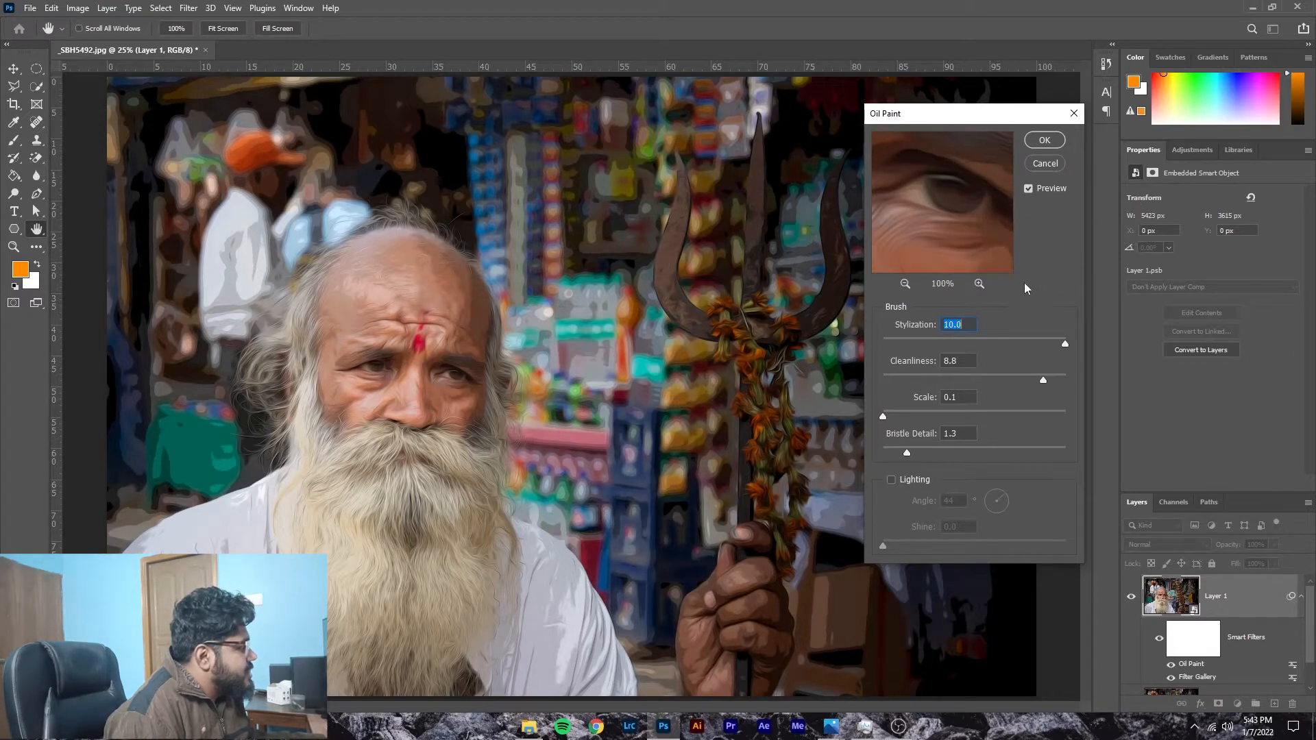
{"action": "left_click_drag", "start_coordinate": [1059, 344], "coordinate": [1007, 347]}
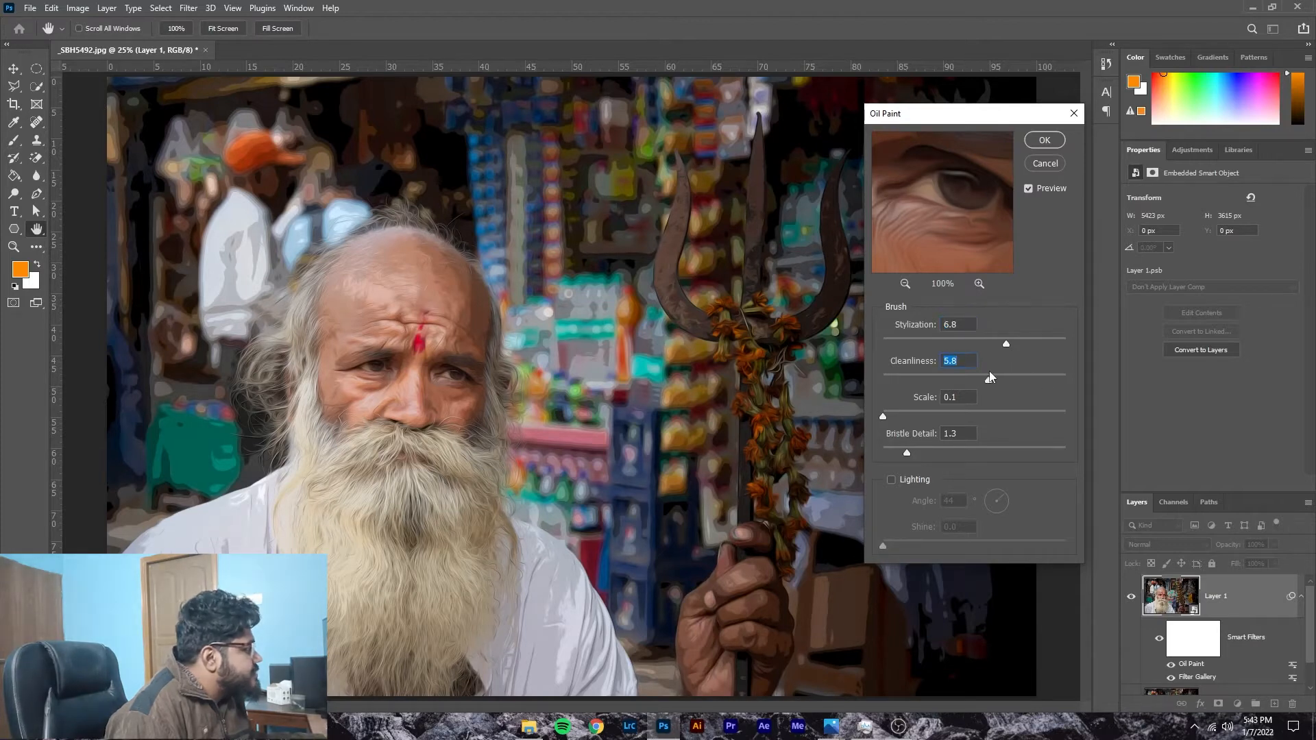
{"action": "left_click_drag", "start_coordinate": [986, 375], "coordinate": [956, 381]}
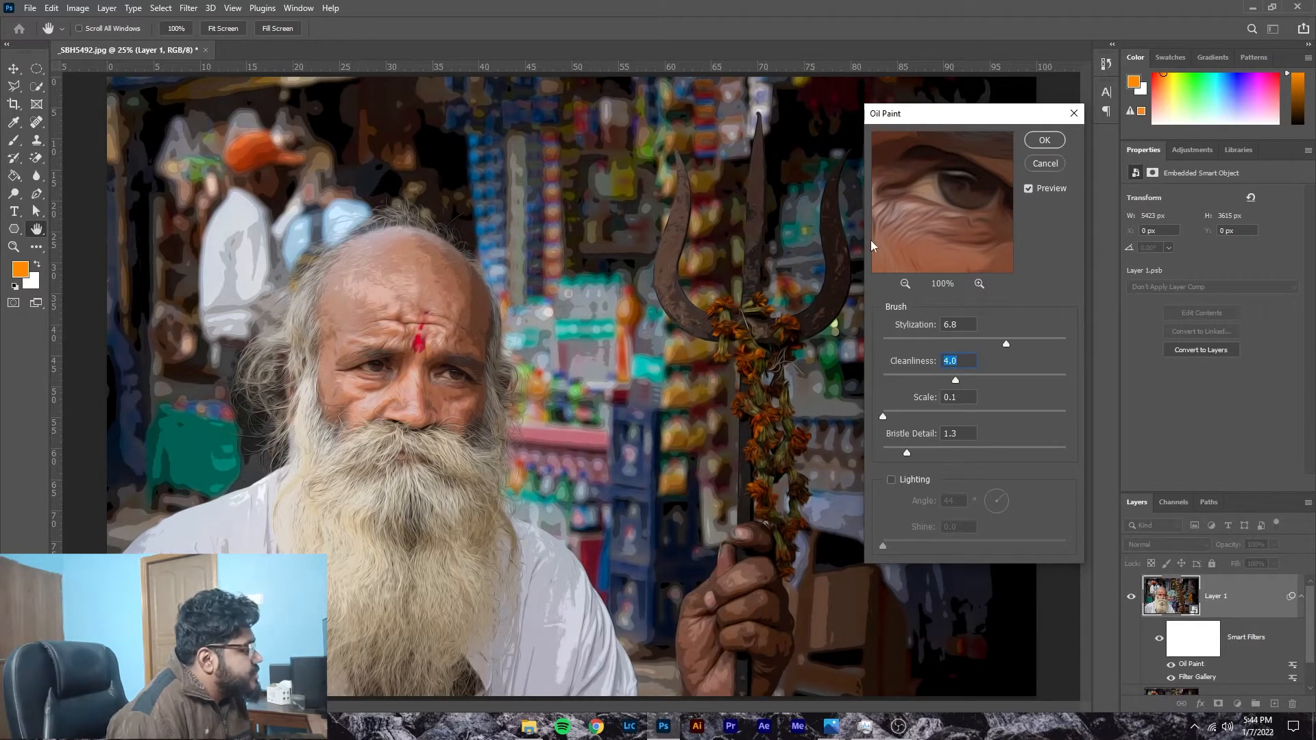
{"action": "left_click", "coordinate": [1043, 140]}
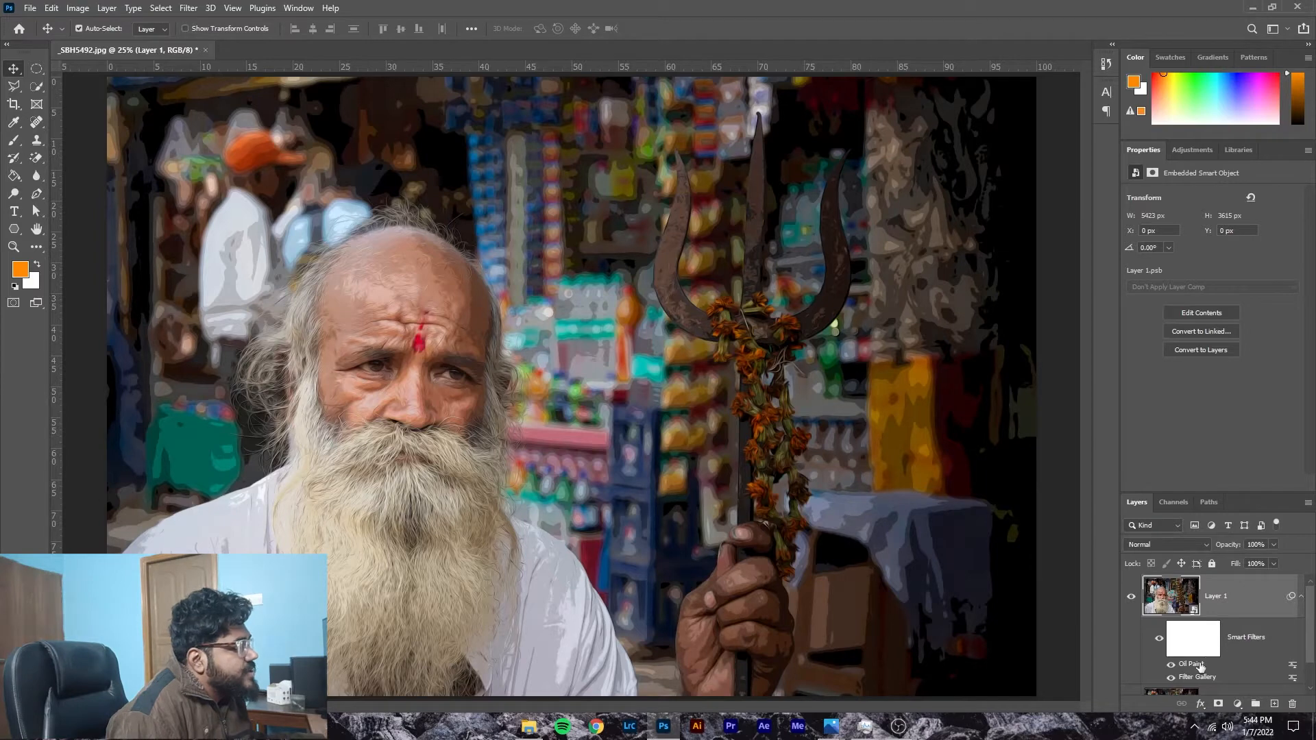
Step: Add an Unsharp Mask filter to Layer 1, previewing the eye, and try Amounts of 80% and 157% before setting 66%
{"action": "left_click", "coordinate": [187, 8]}
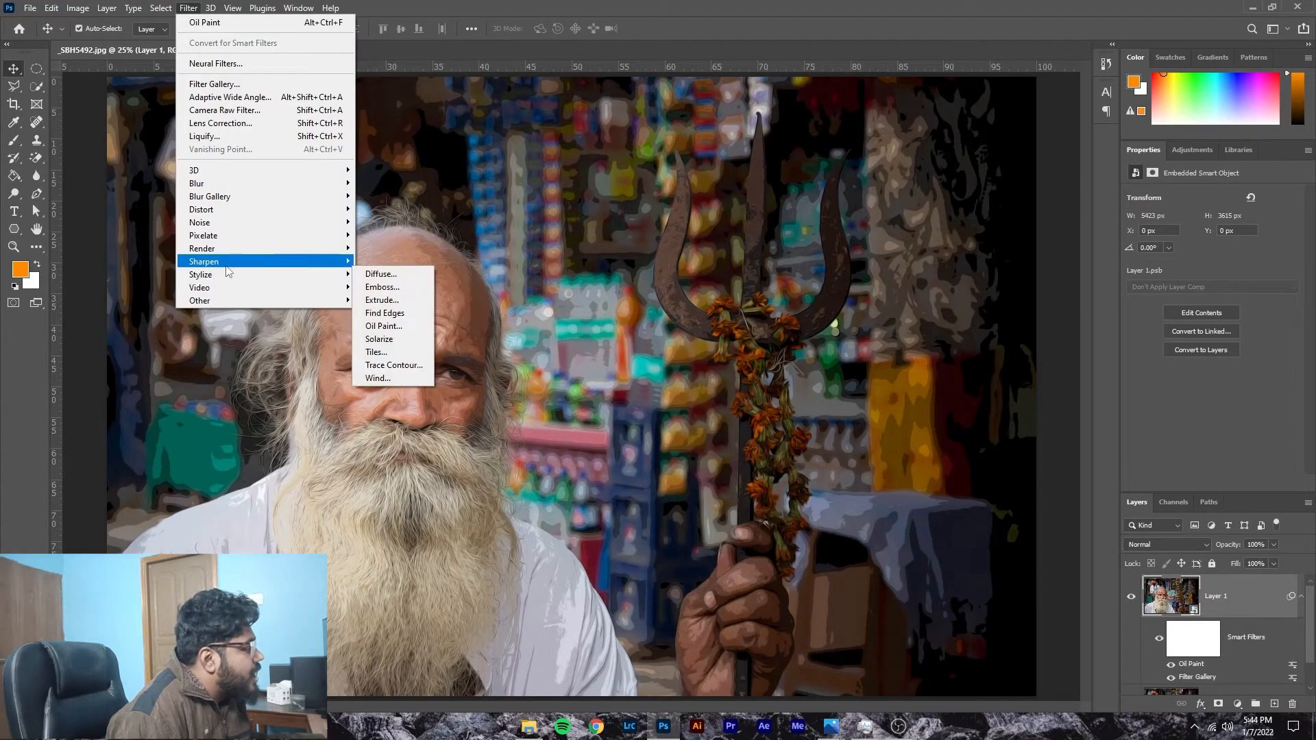
{"action": "left_click", "coordinate": [379, 327]}
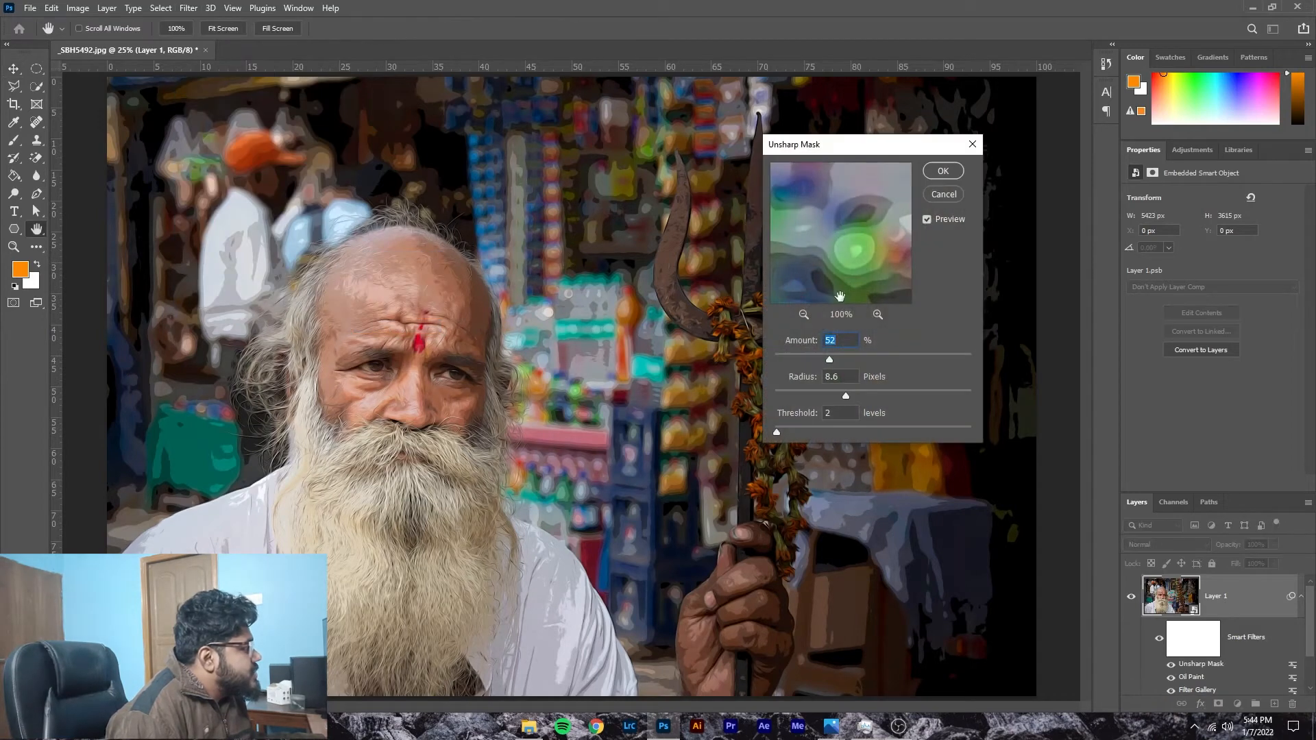
{"action": "left_click_drag", "start_coordinate": [856, 229], "coordinate": [1286, 279]}
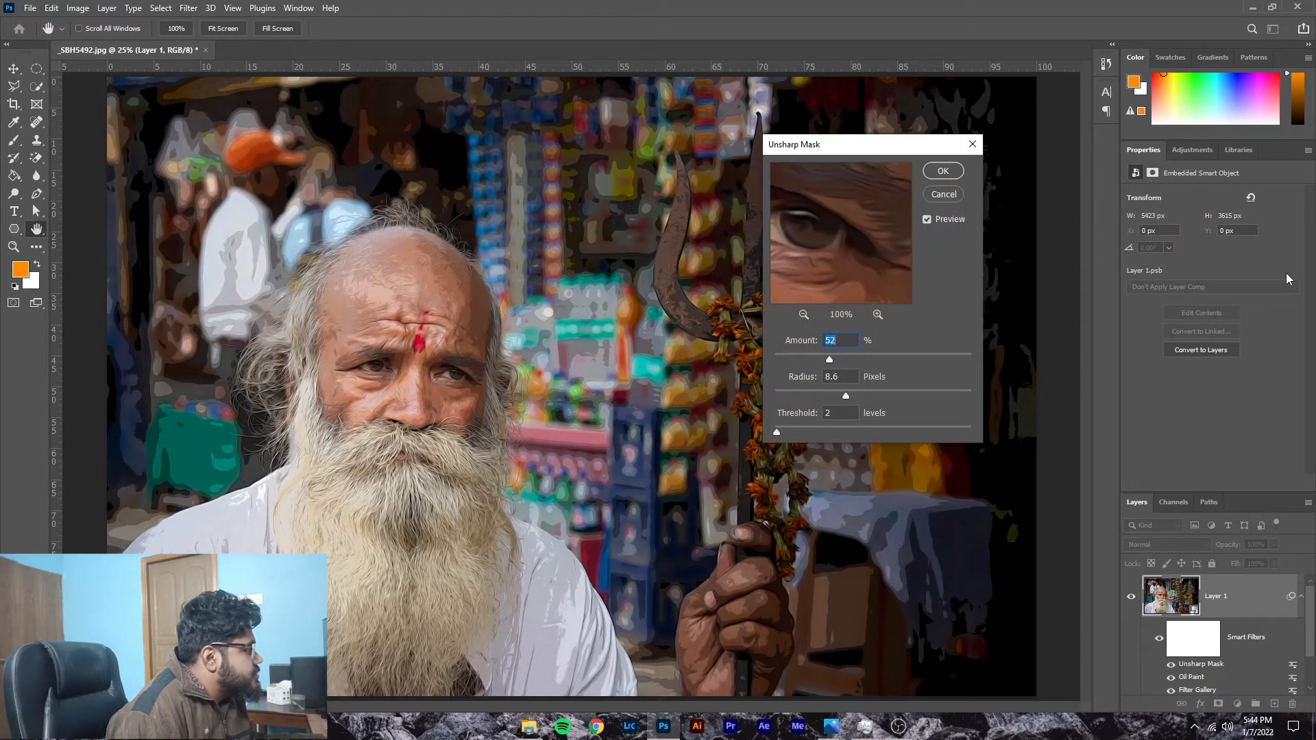
{"action": "left_click_drag", "start_coordinate": [865, 254], "coordinate": [896, 260]}
{"action": "left_click_drag", "start_coordinate": [830, 361], "coordinate": [860, 359]}
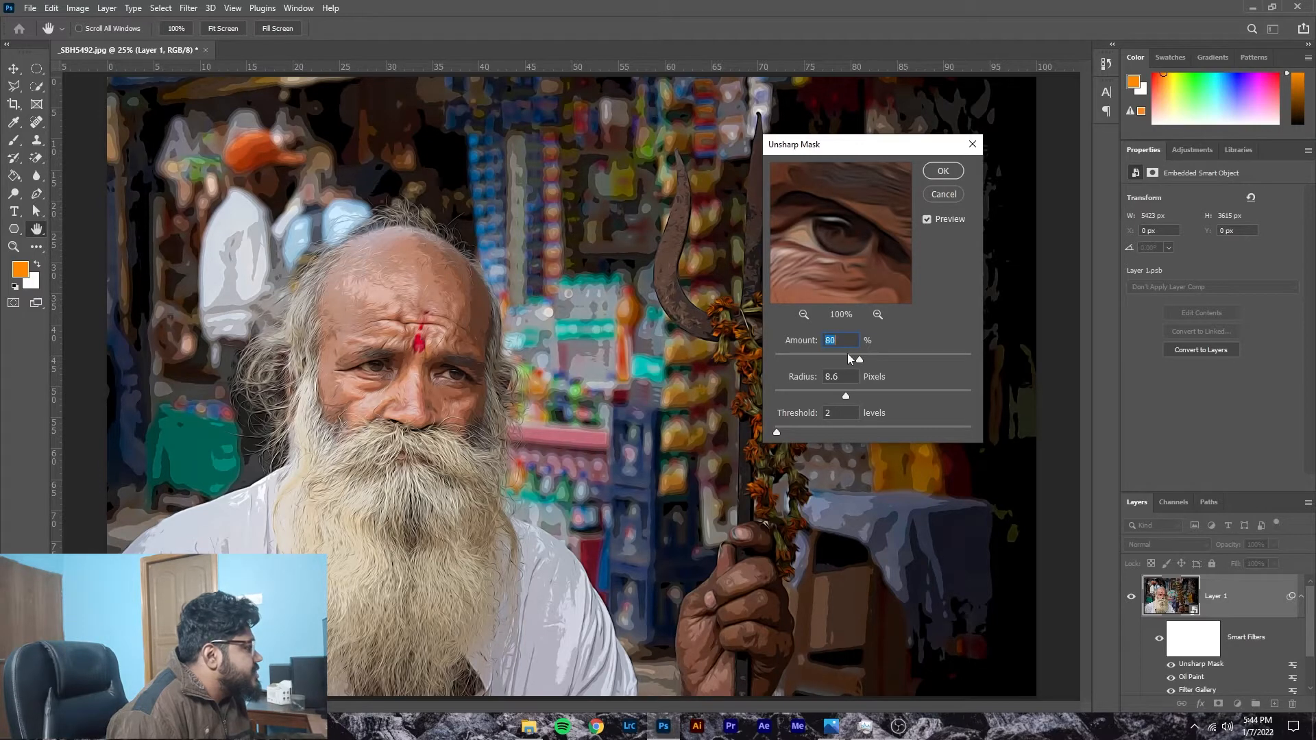
{"action": "left_click_drag", "start_coordinate": [858, 359], "coordinate": [911, 362]}
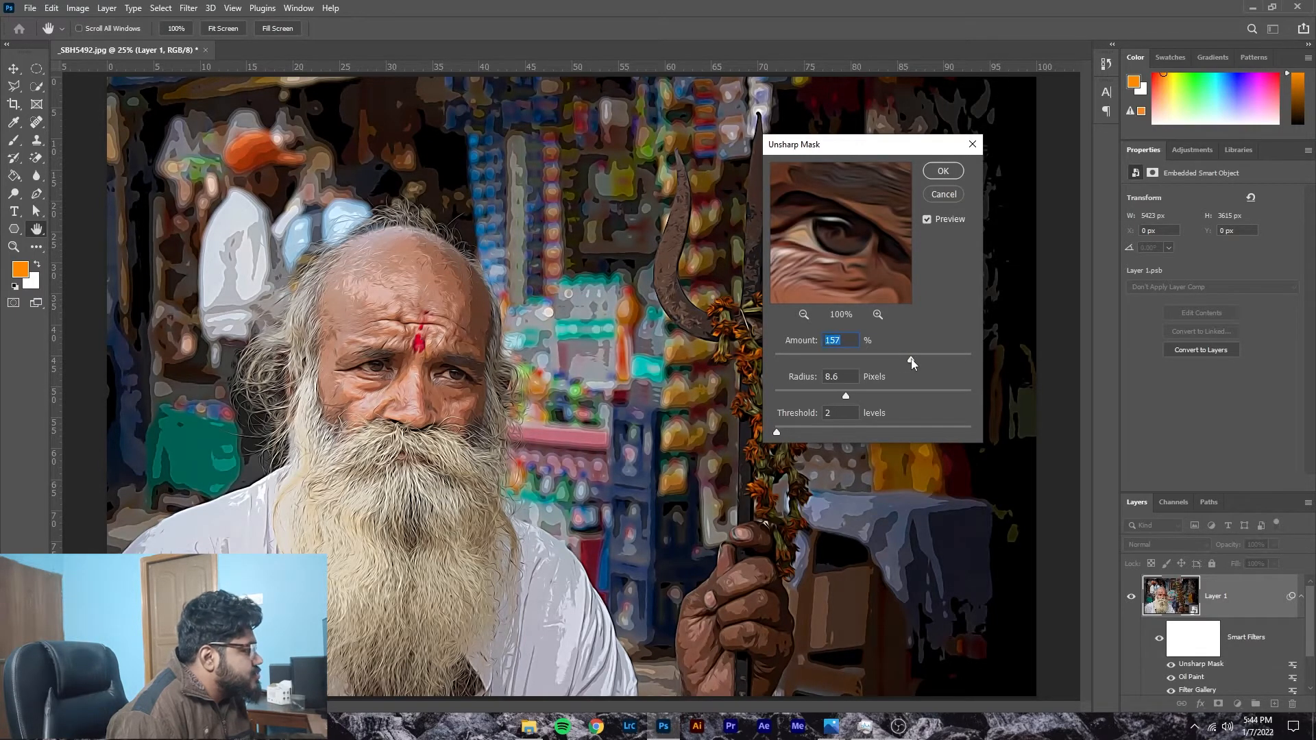
{"action": "left_click_drag", "start_coordinate": [896, 361], "coordinate": [847, 364]}
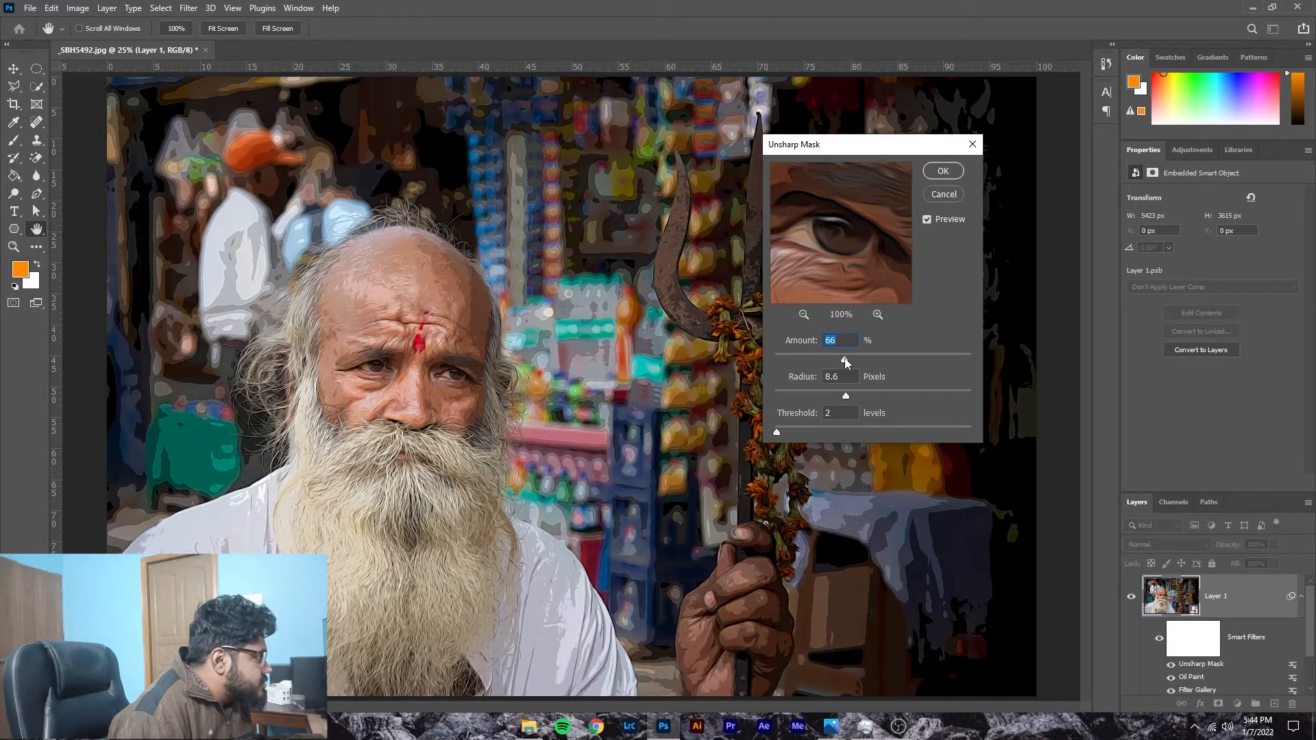
Step: Try an Unsharp Mask Radius of 78.6 pixels, return it to 7.0 pixels, and apply the filter with an Amount of 39%
{"action": "left_click_drag", "start_coordinate": [846, 397], "coordinate": [892, 381]}
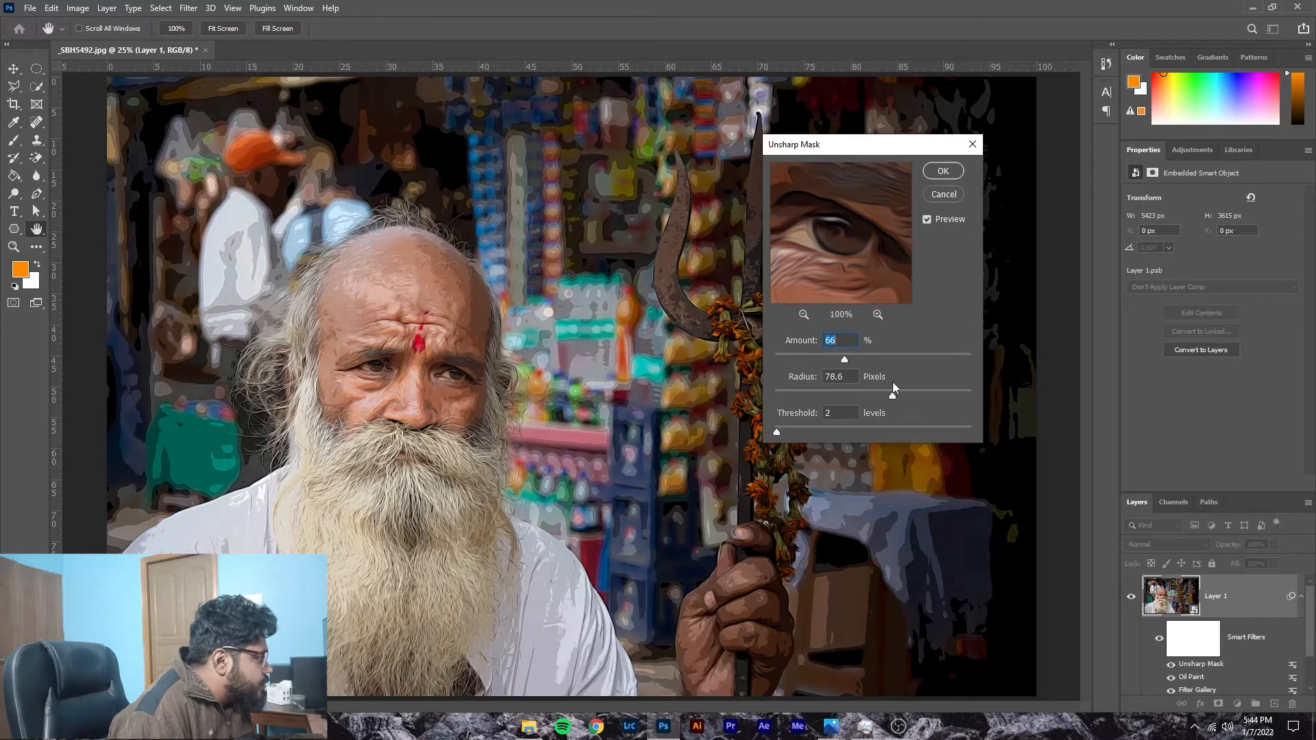
{"action": "left_click_drag", "start_coordinate": [893, 397], "coordinate": [838, 397]}
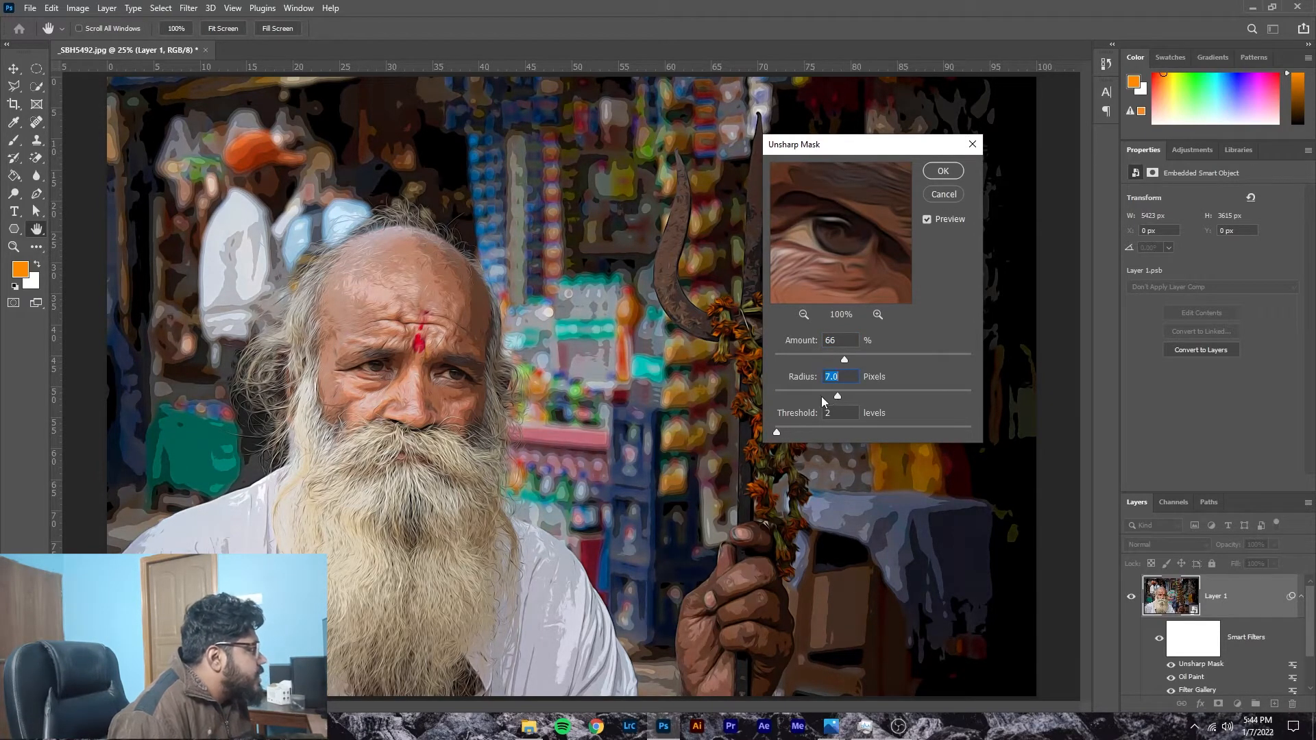
{"action": "mouse_move", "coordinate": [831, 249]}
{"action": "left_mouse_down"}
{"action": "mouse_move", "coordinate": [899, 247]}
{"action": "mouse_move", "coordinate": [841, 273]}
{"action": "left_mouse_up"}
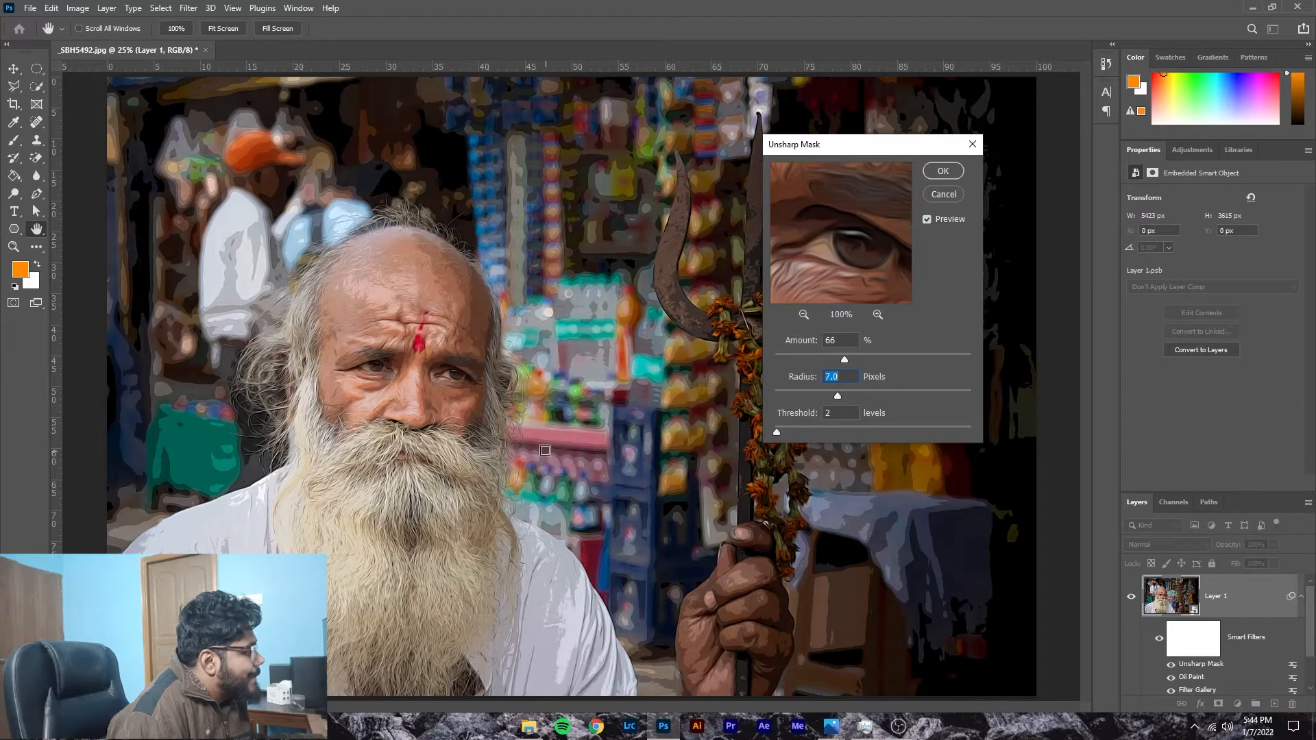
{"action": "left_click_drag", "start_coordinate": [837, 358], "coordinate": [816, 360]}
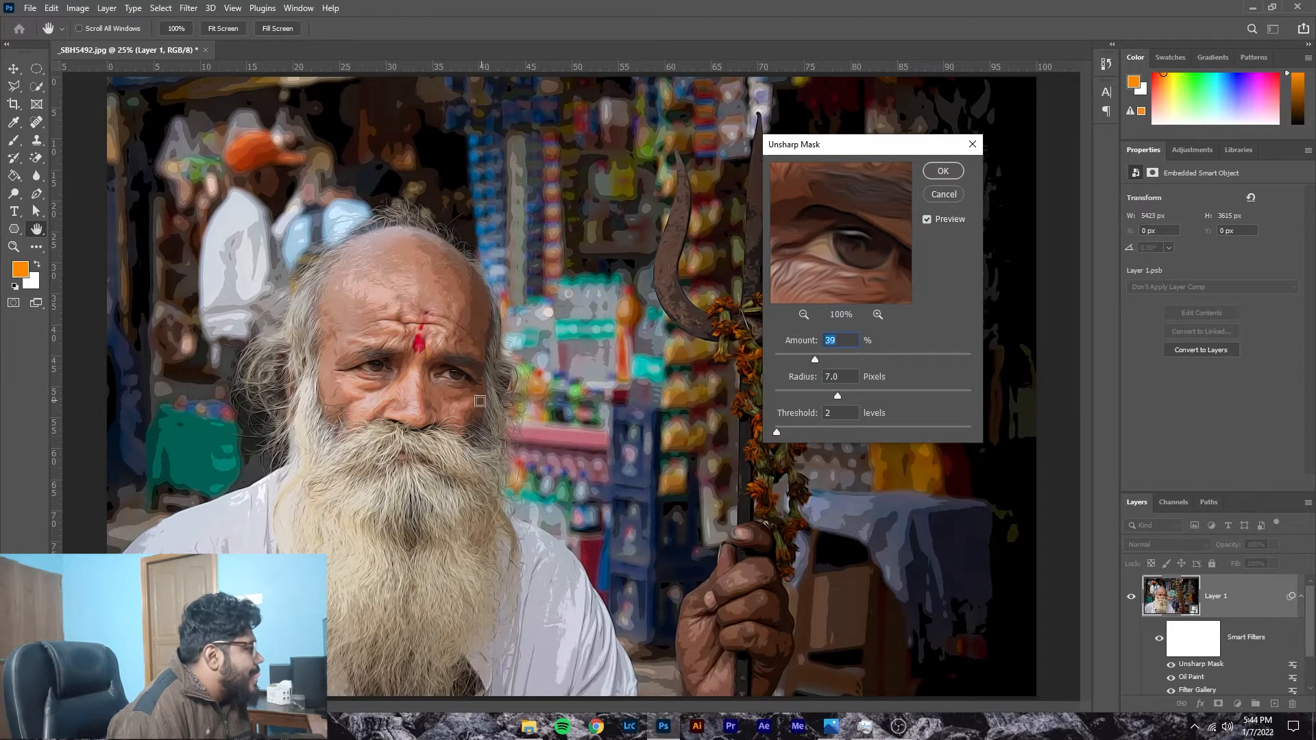
{"action": "left_click", "coordinate": [944, 170]}
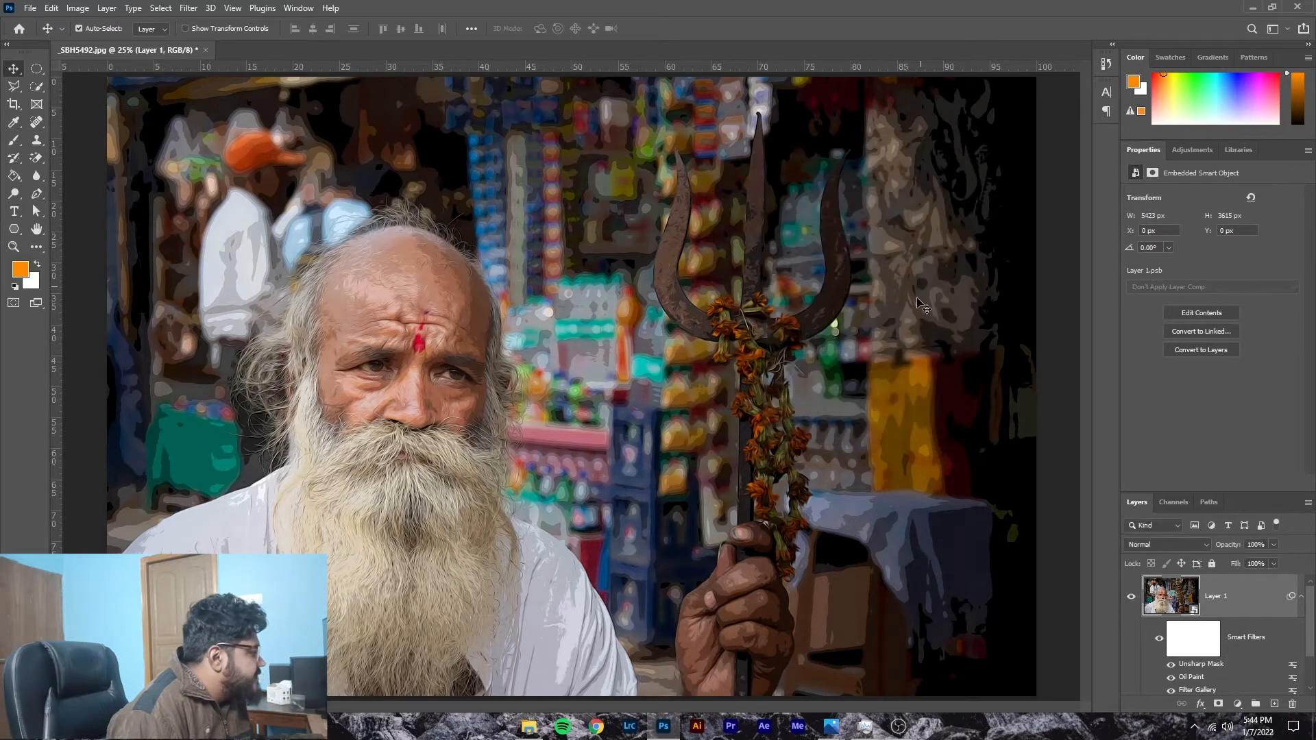
Step: Reopen the Oil Paint smart filter and apply a Stylization of 9.1, checking the preview at the eye
{"action": "double_click", "coordinate": [1191, 678]}
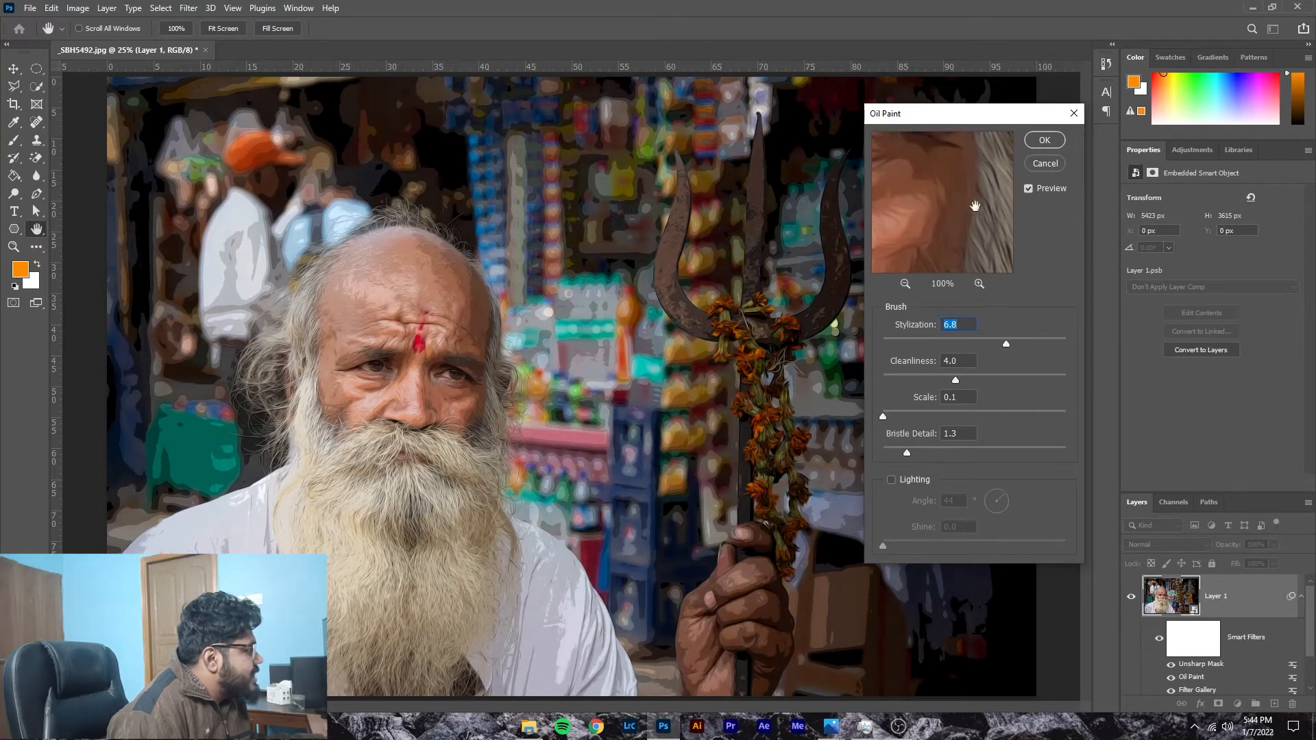
{"action": "left_click_drag", "start_coordinate": [974, 206], "coordinate": [1176, 288]}
{"action": "left_click_drag", "start_coordinate": [947, 212], "coordinate": [887, 210]}
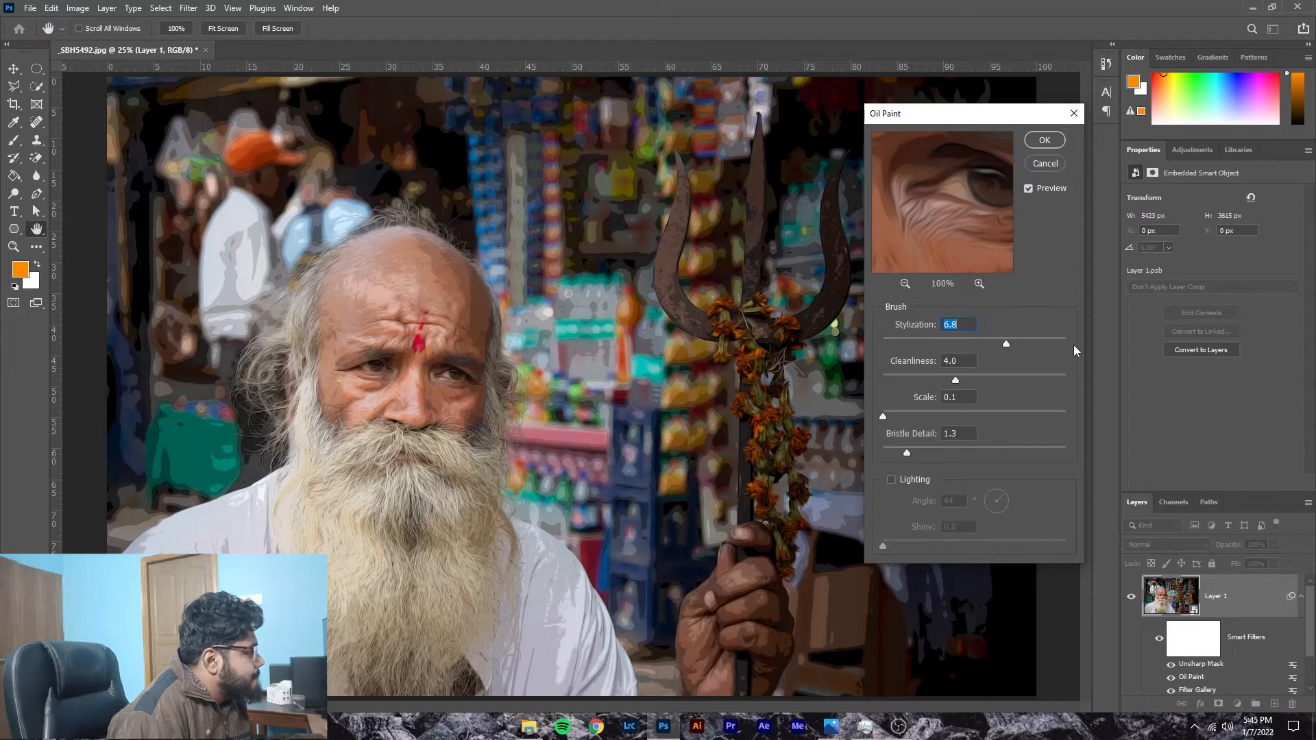
{"action": "left_click_drag", "start_coordinate": [1006, 346], "coordinate": [1058, 345]}
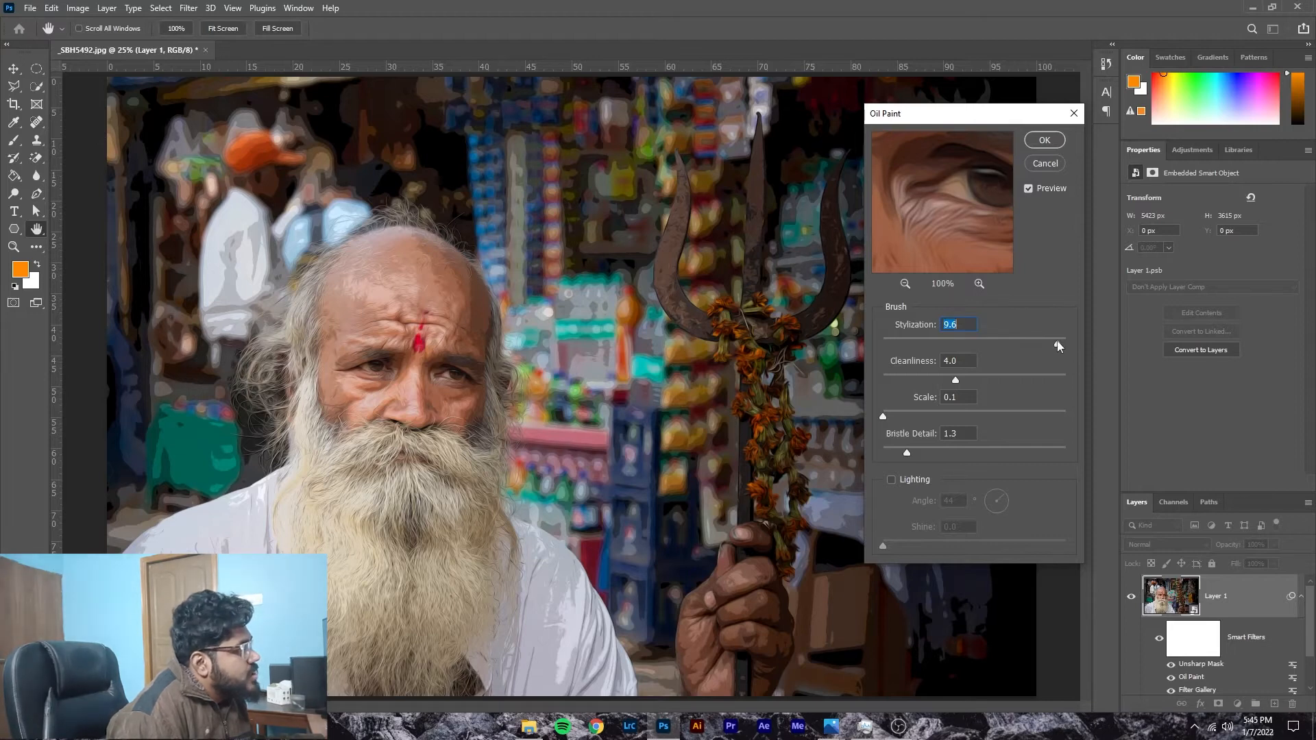
{"action": "left_click_drag", "start_coordinate": [1052, 343], "coordinate": [1048, 343]}
{"action": "left_click", "coordinate": [1042, 141]}
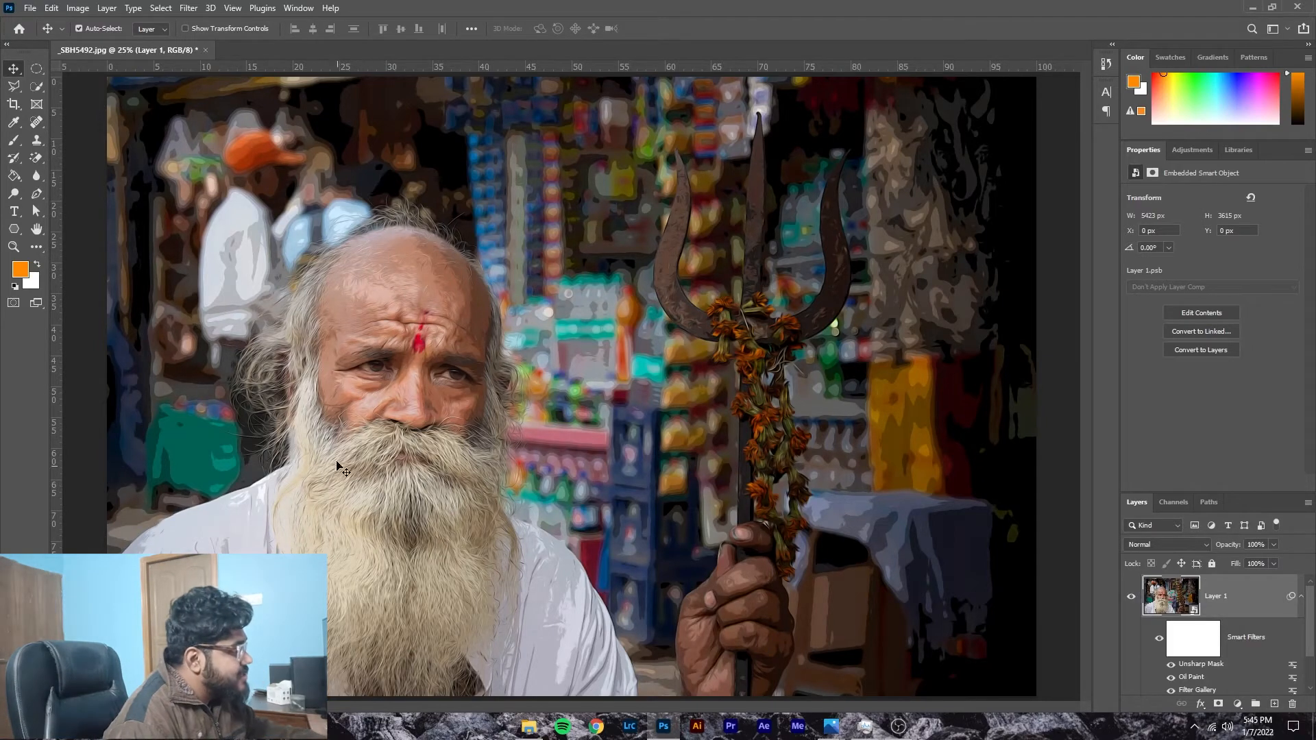
Step: Inspect the face up close, reopen the Oil Paint filter, and try Cleanliness values of 0.0 and 10.0
{"action": "key", "text": "ctrl+plus"}
{"action": "key", "text": "ctrl+plus"}
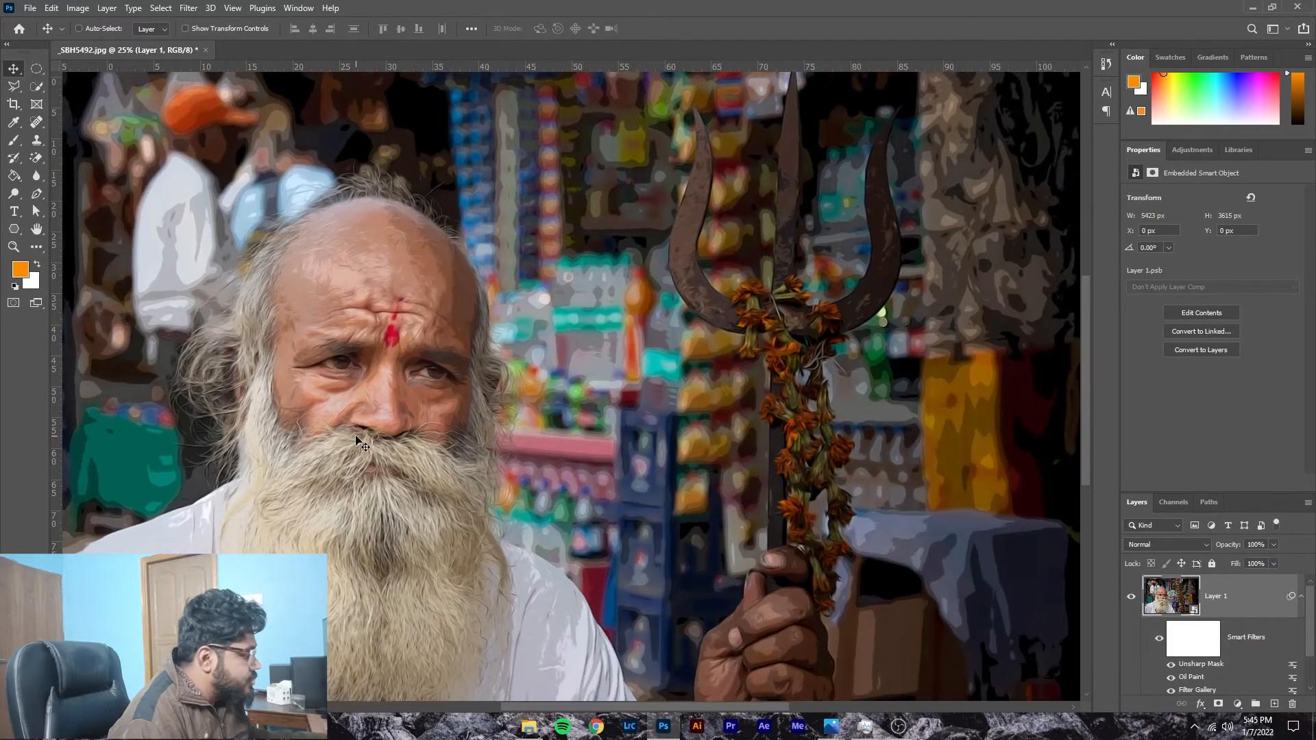
{"action": "key", "text": "ctrl+plus"}
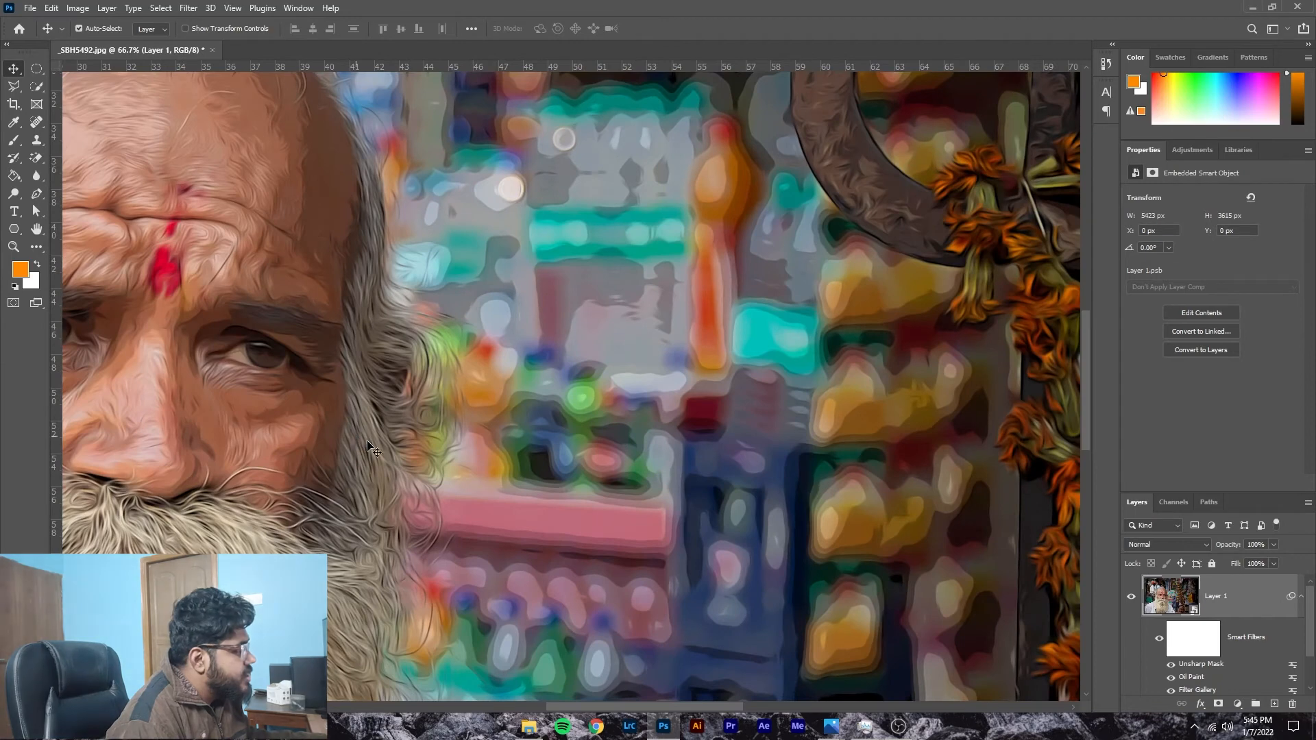
{"action": "left_click_drag", "start_coordinate": [678, 707], "coordinate": [592, 710]}
{"action": "scroll", "coordinate": [459, 394], "scroll_direction": "up", "scroll_amount": 3}
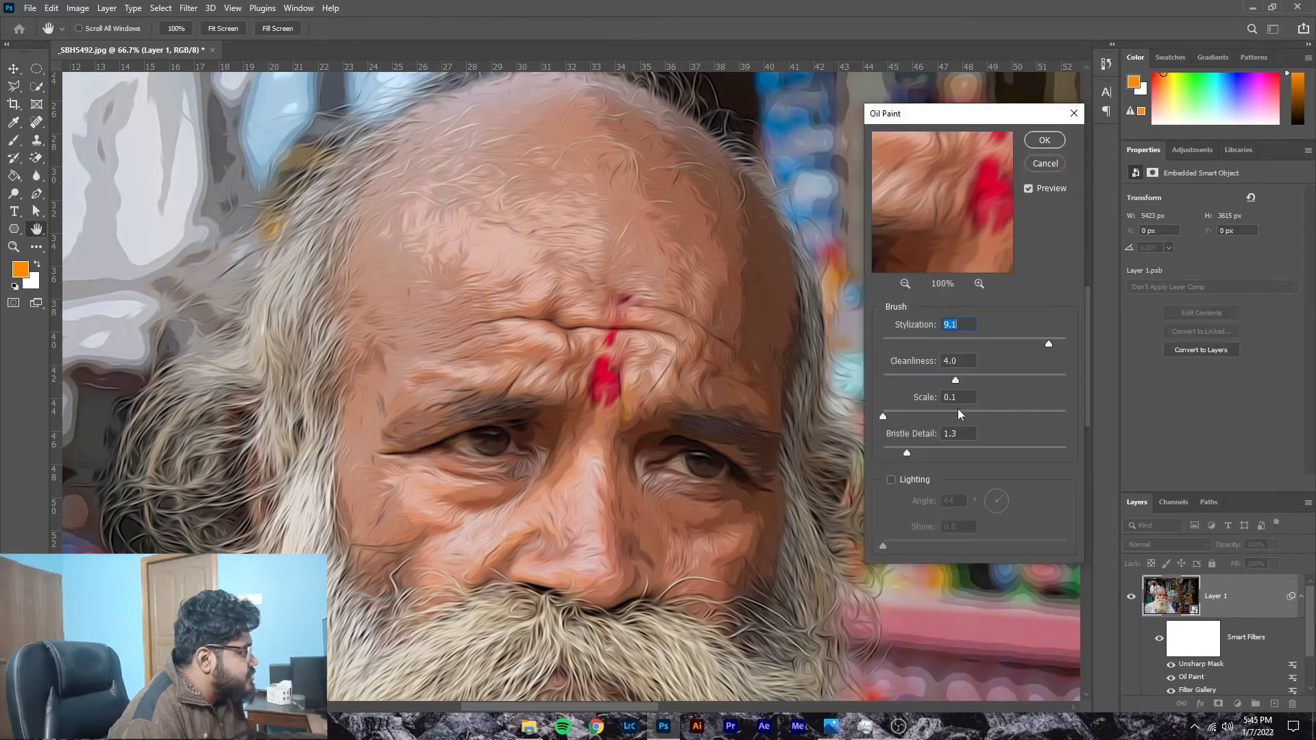
{"action": "left_click_drag", "start_coordinate": [906, 386], "coordinate": [869, 377]}
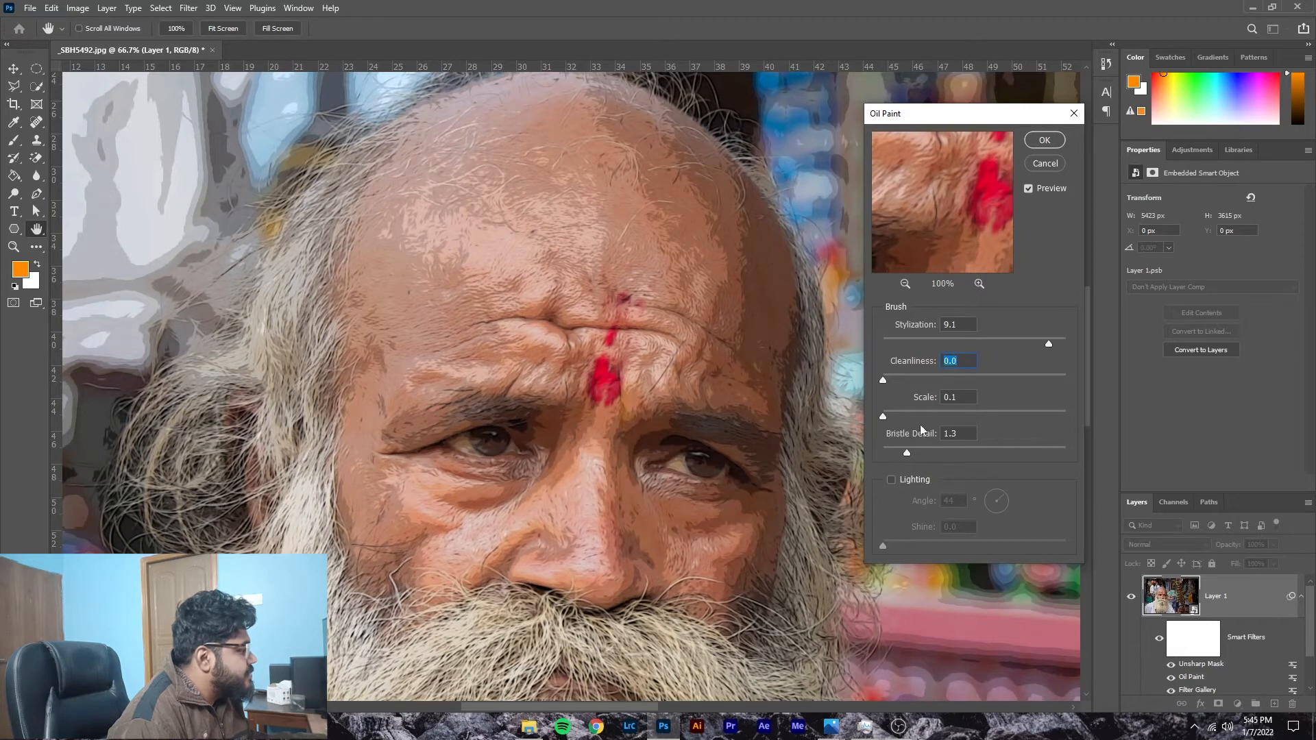
{"action": "left_click_drag", "start_coordinate": [885, 380], "coordinate": [1066, 380]}
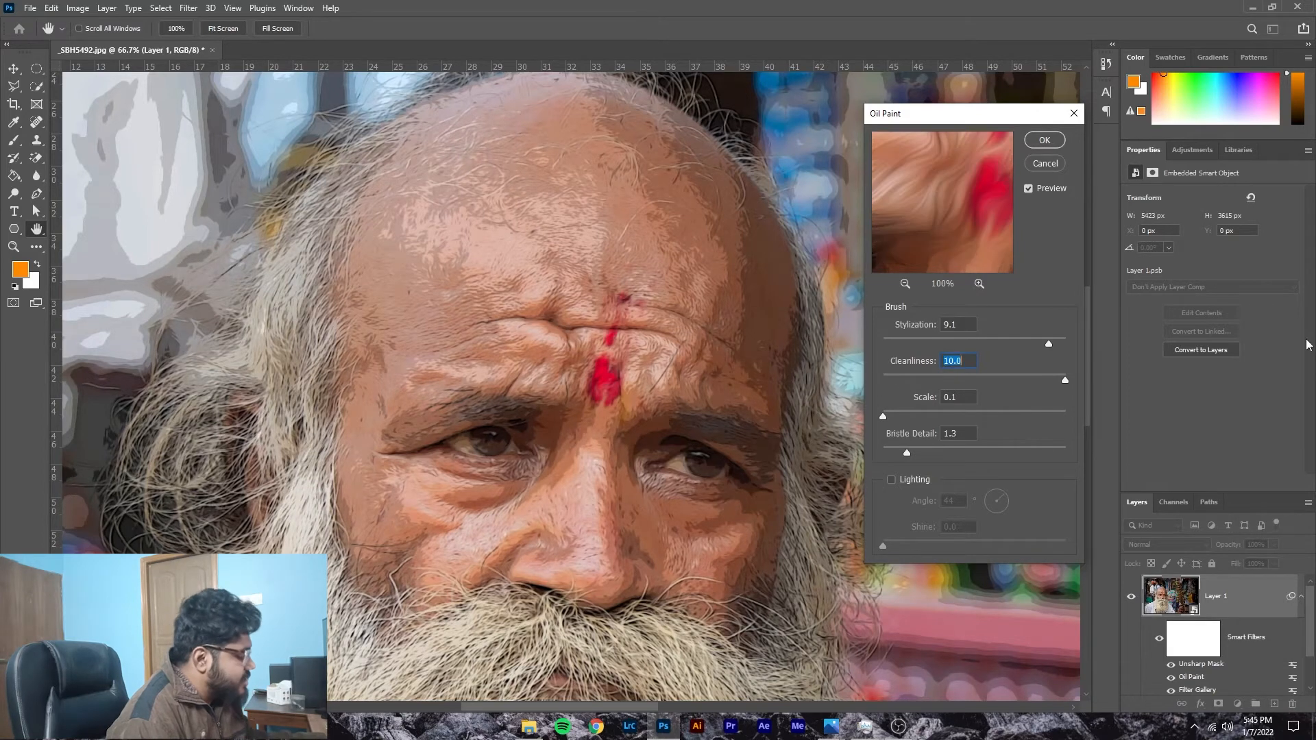
Step: Check the Oil Paint effect on the whole image, set Cleanliness to 9.5, and apply the filter
{"action": "key", "text": "ctrl"}
{"action": "key", "text": "ctrl+0"}
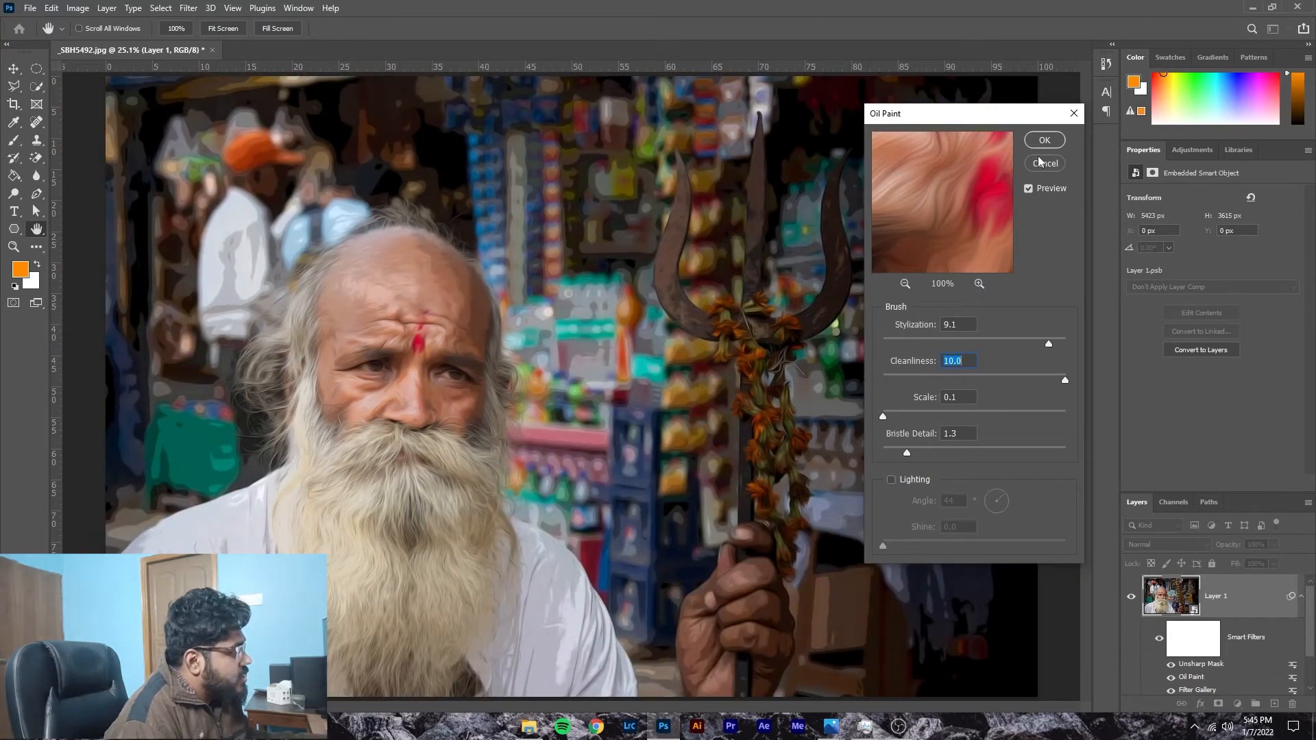
{"action": "left_click_drag", "start_coordinate": [1065, 380], "coordinate": [1056, 380]}
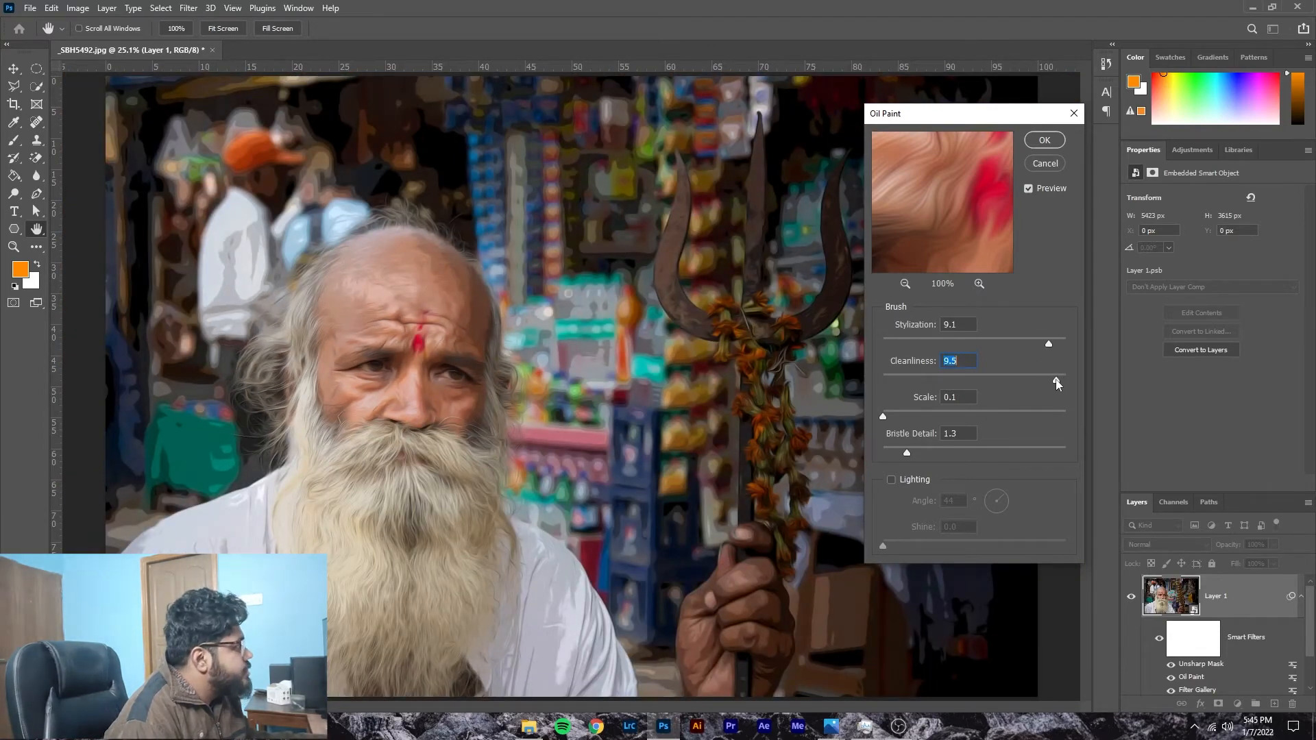
{"action": "left_click", "coordinate": [1045, 140]}
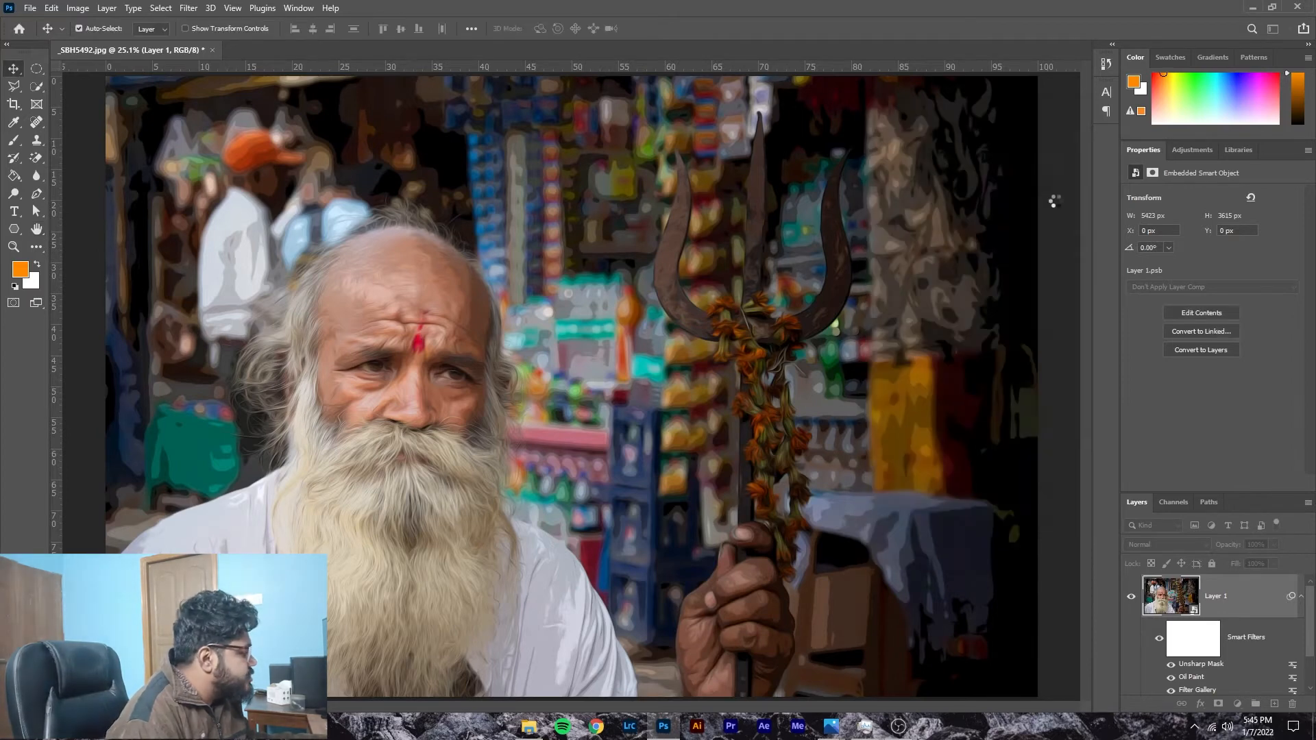
Step: Reopen the Unsharp Mask smart filter and apply an Amount of 88%, checking the preview at the eye
{"action": "double_click", "coordinate": [1196, 663]}
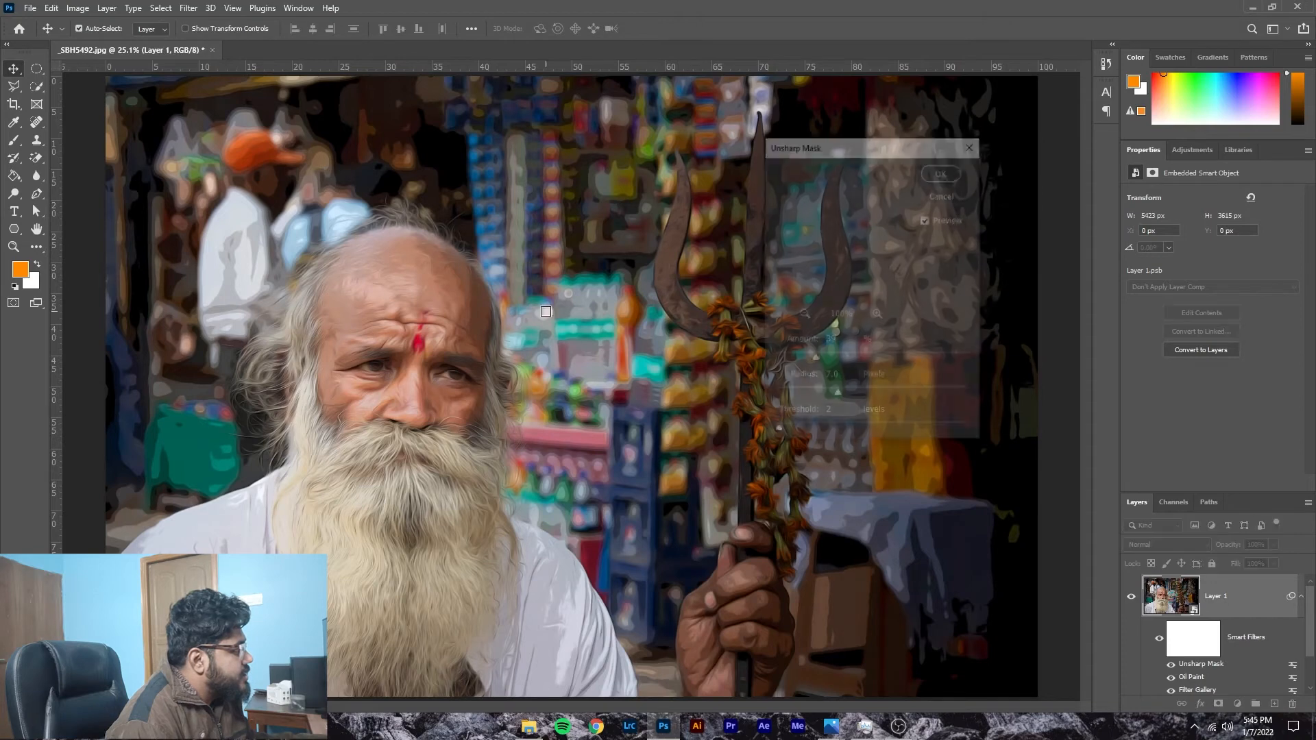
{"action": "left_click_drag", "start_coordinate": [851, 230], "coordinate": [1034, 344]}
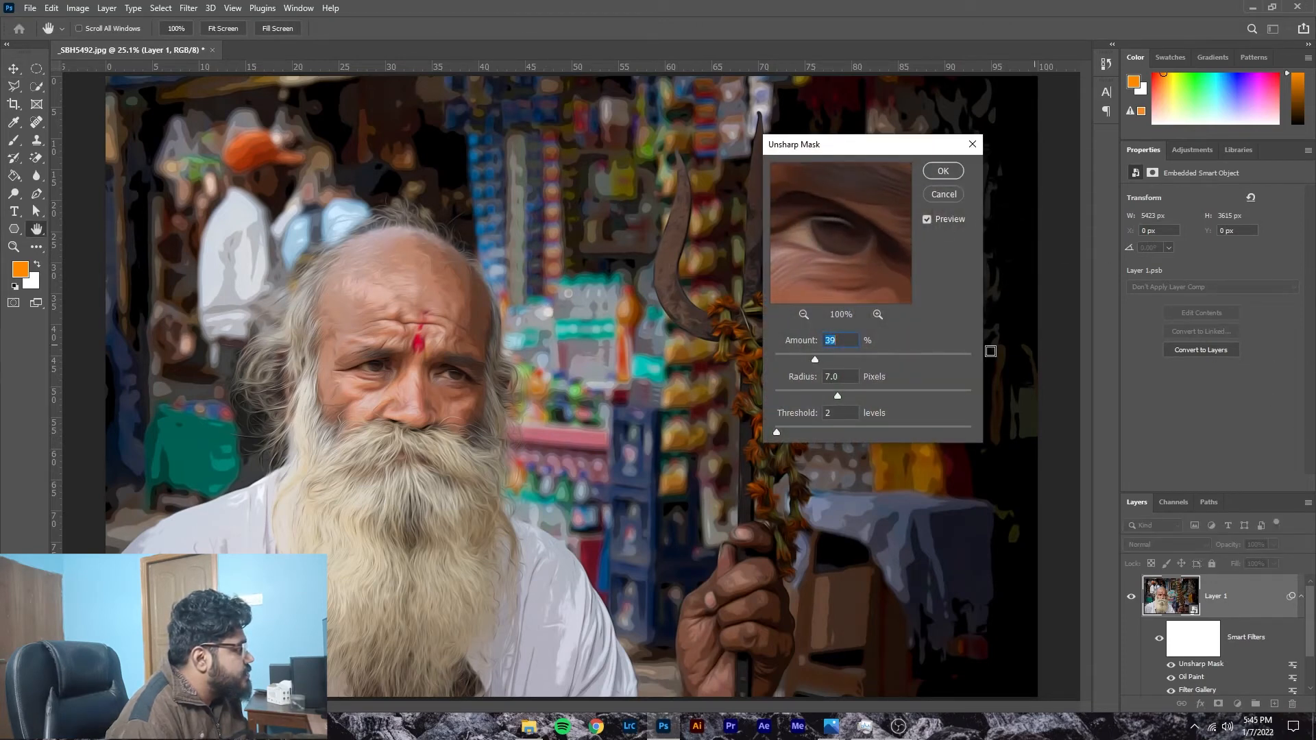
{"action": "left_click_drag", "start_coordinate": [878, 361], "coordinate": [868, 360]}
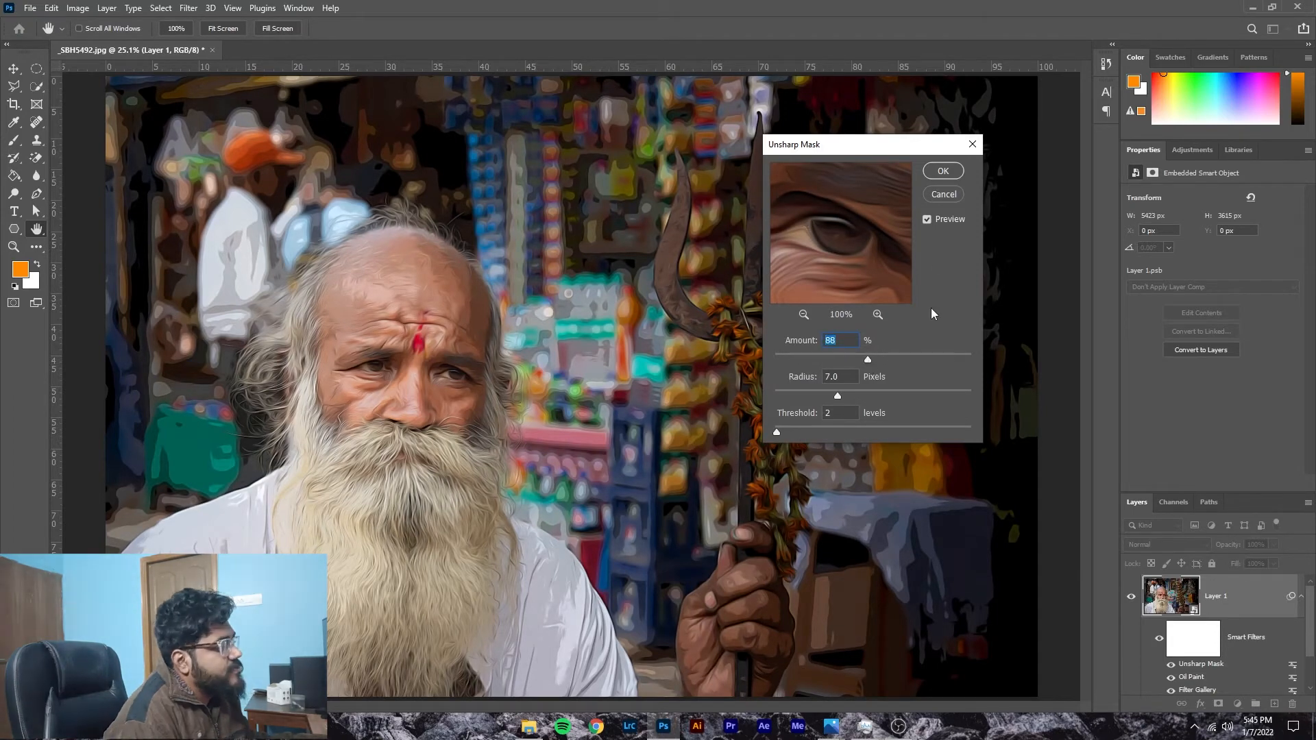
{"action": "left_click", "coordinate": [943, 172]}
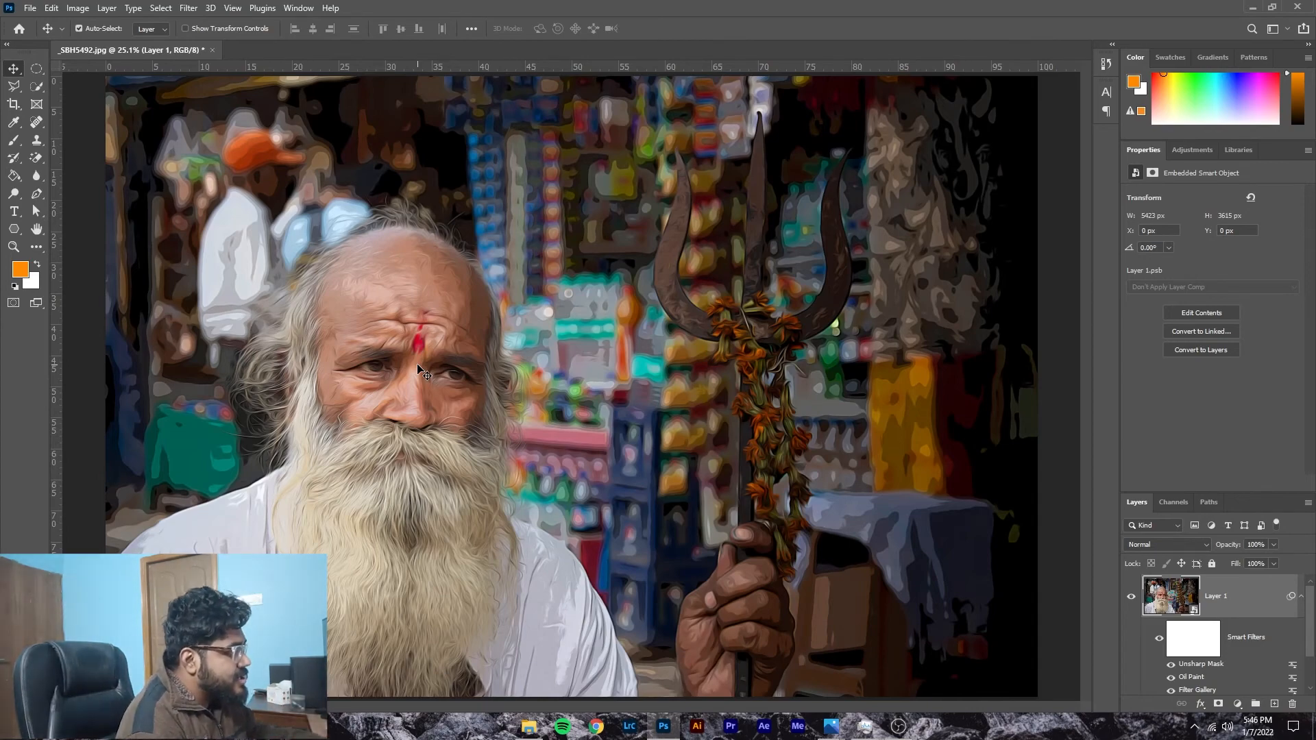
Step: Examine the painted strokes on the man's face, beard and eyes at up to 200% magnification
{"action": "key", "text": "ctrl"}
{"action": "scroll", "coordinate": [420, 370], "scroll_direction": "up", "scroll_amount": 3}
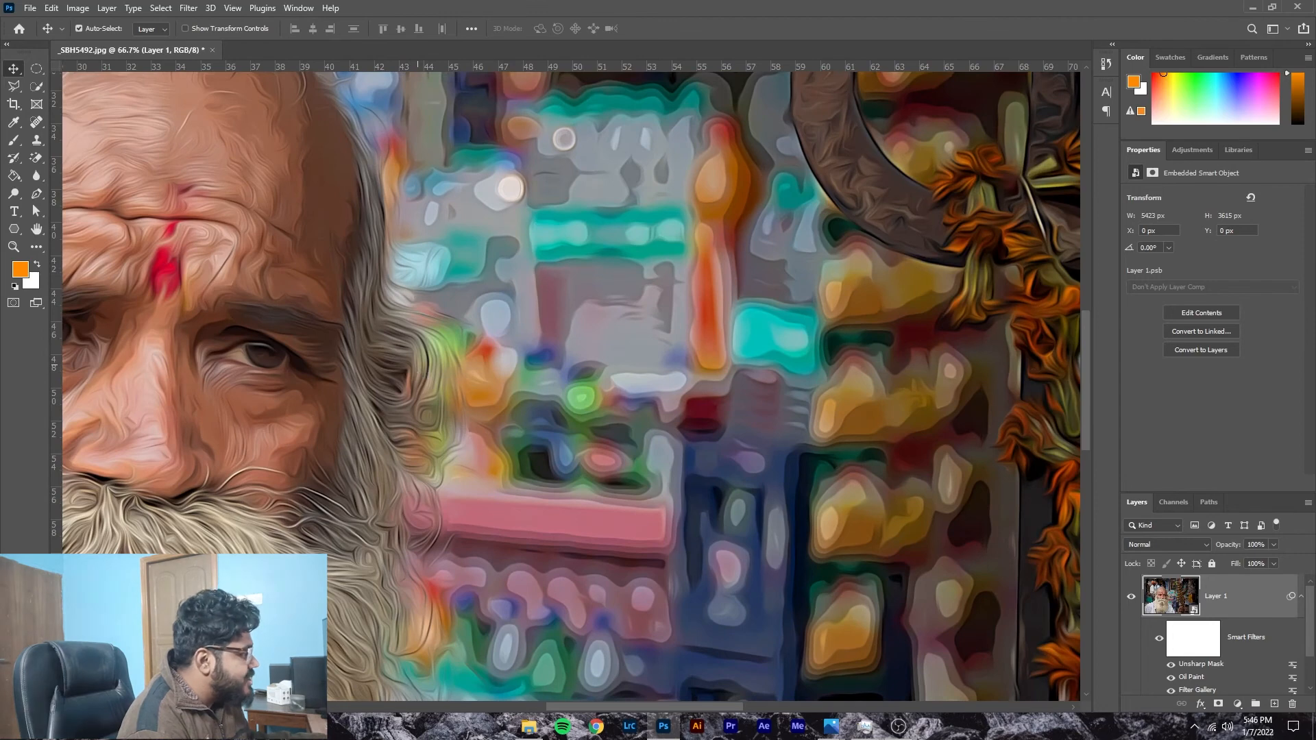
{"action": "left_click_drag", "start_coordinate": [717, 708], "coordinate": [589, 725]}
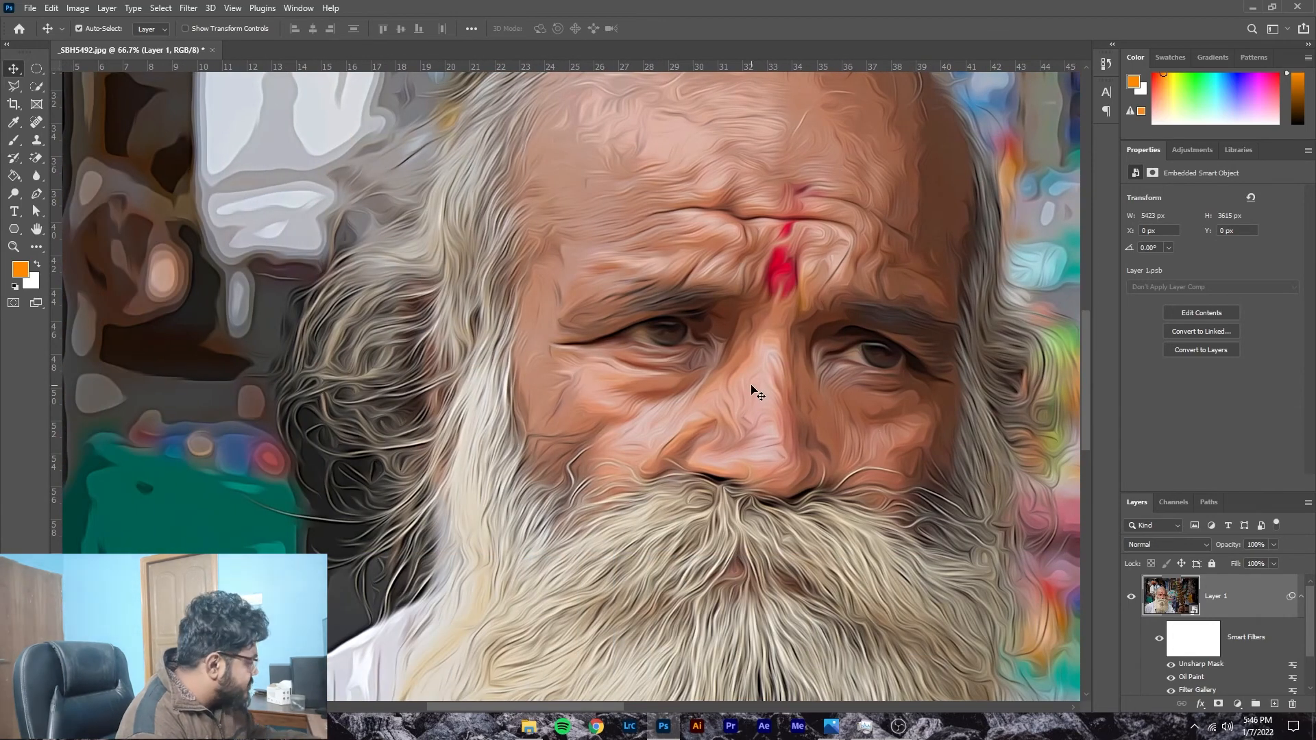
{"action": "key", "text": "ctrl+plus"}
{"action": "key", "text": "ctrl+plus"}
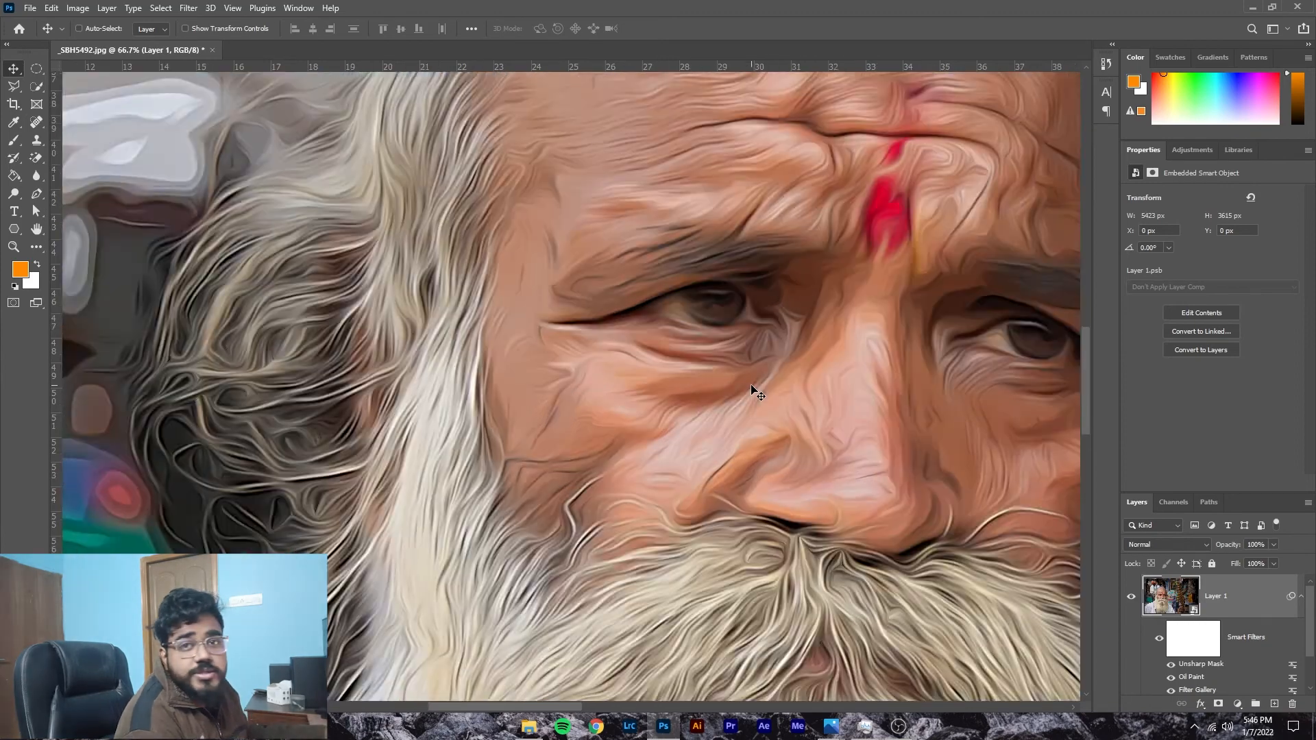
{"action": "scroll", "coordinate": [756, 364], "scroll_direction": "up", "scroll_amount": 1}
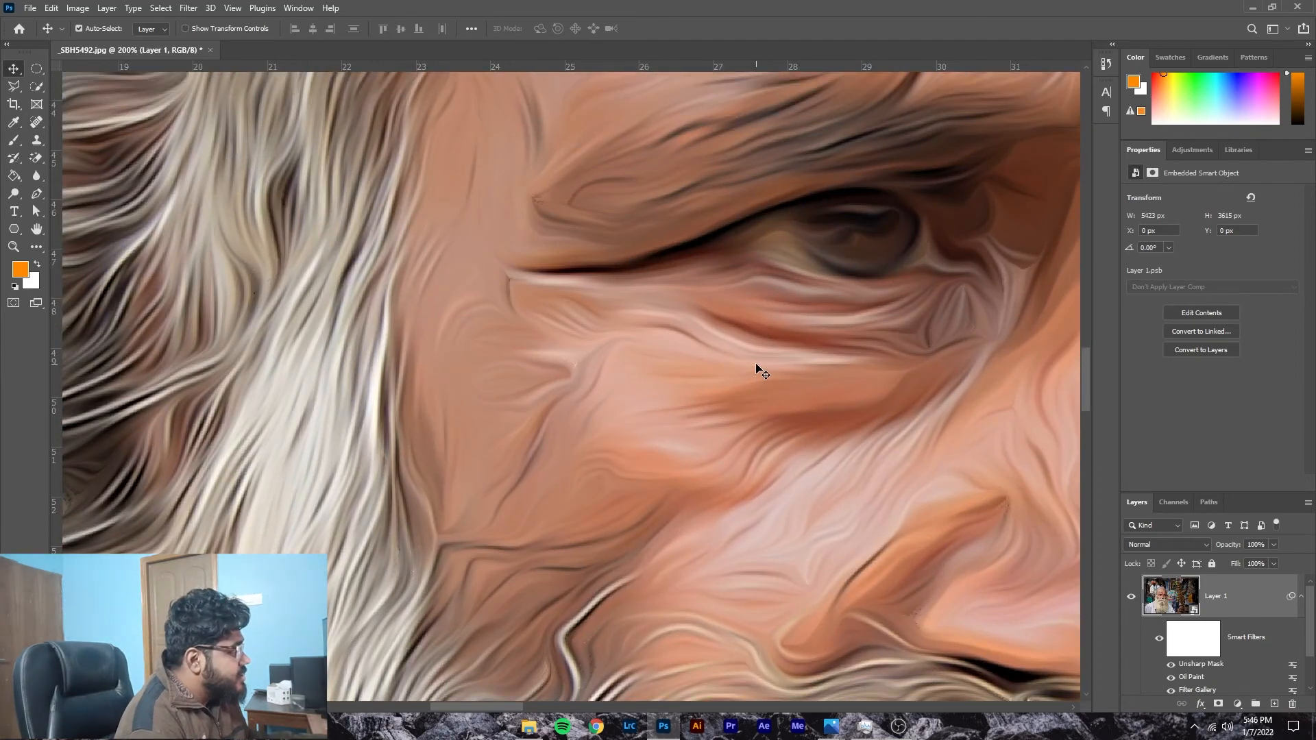
{"action": "left_click_drag", "start_coordinate": [492, 707], "coordinate": [550, 695]}
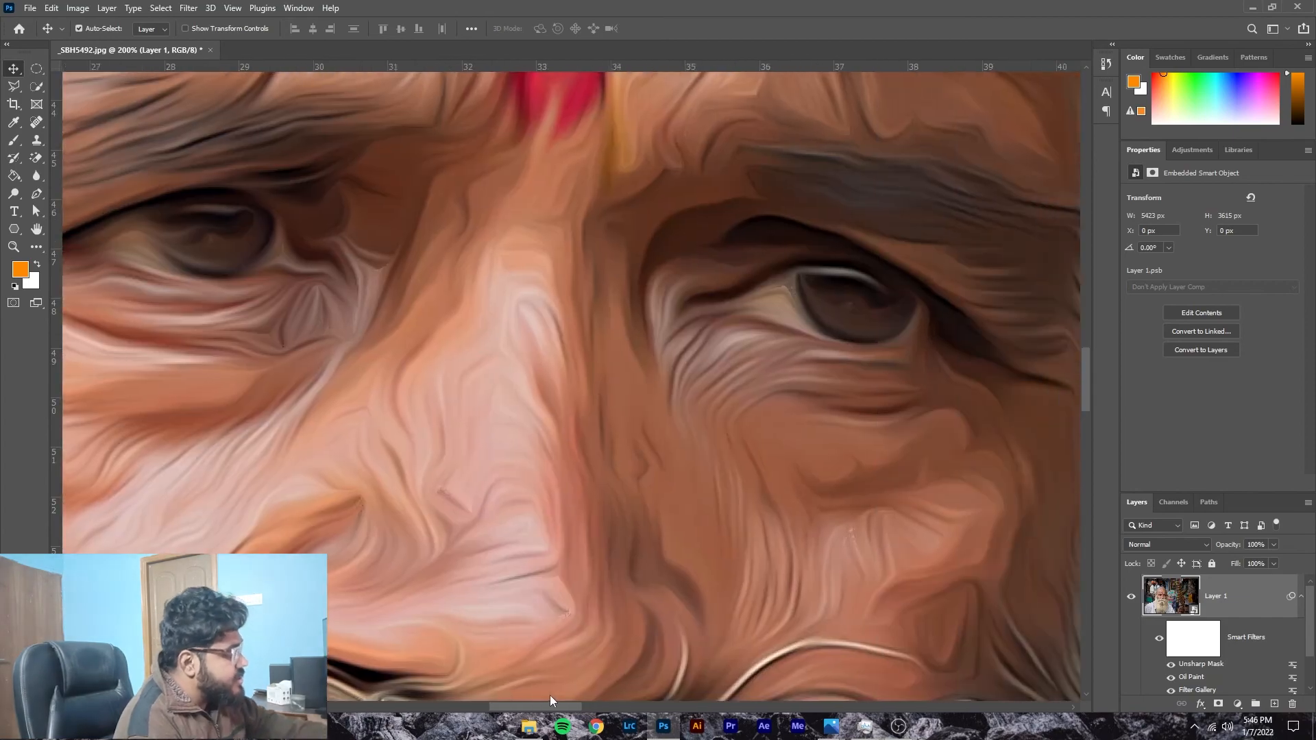